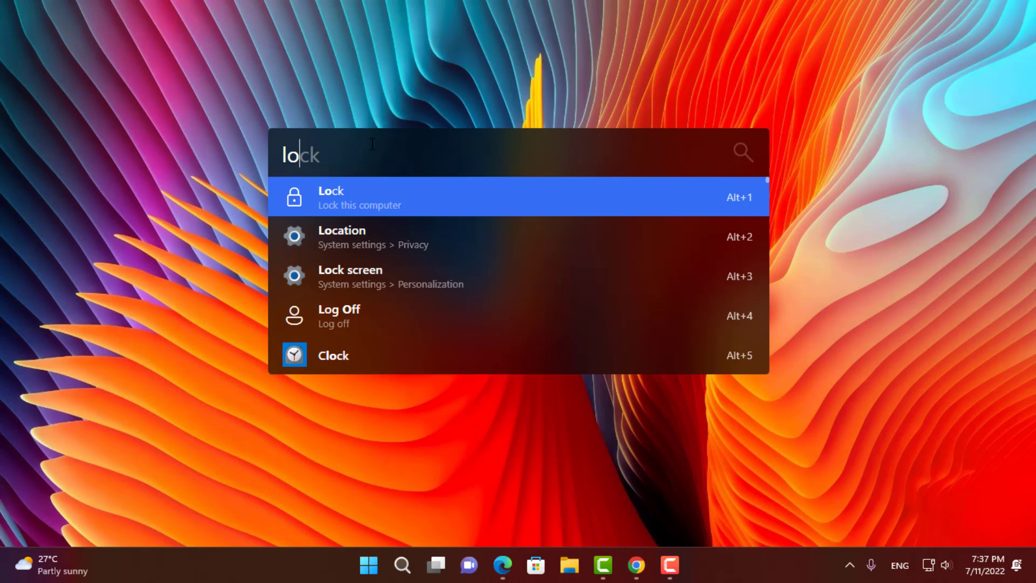
- Clear the 'lock' query, then try the 'shut', 'rest' and 'youtube' searches in turn
{"action": "key", "text": "BackSpace"}
{"action": "key", "text": "BackSpace"}
{"action": "type", "text": "shut"}
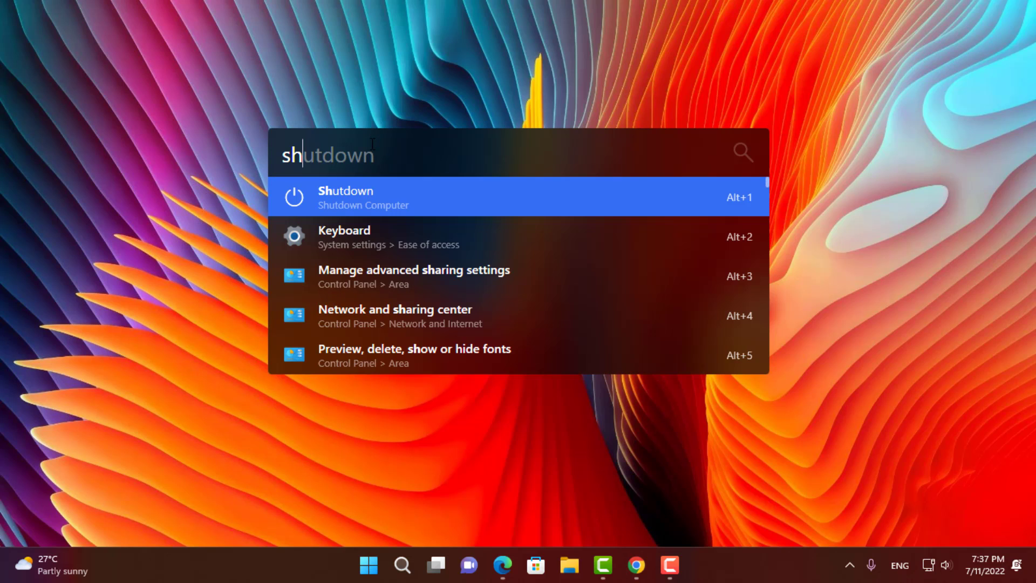
{"action": "key", "text": "BackSpace"}
{"action": "key", "text": "BackSpace"}
{"action": "key", "text": "BackSpace"}
{"action": "key", "text": "BackSpace"}
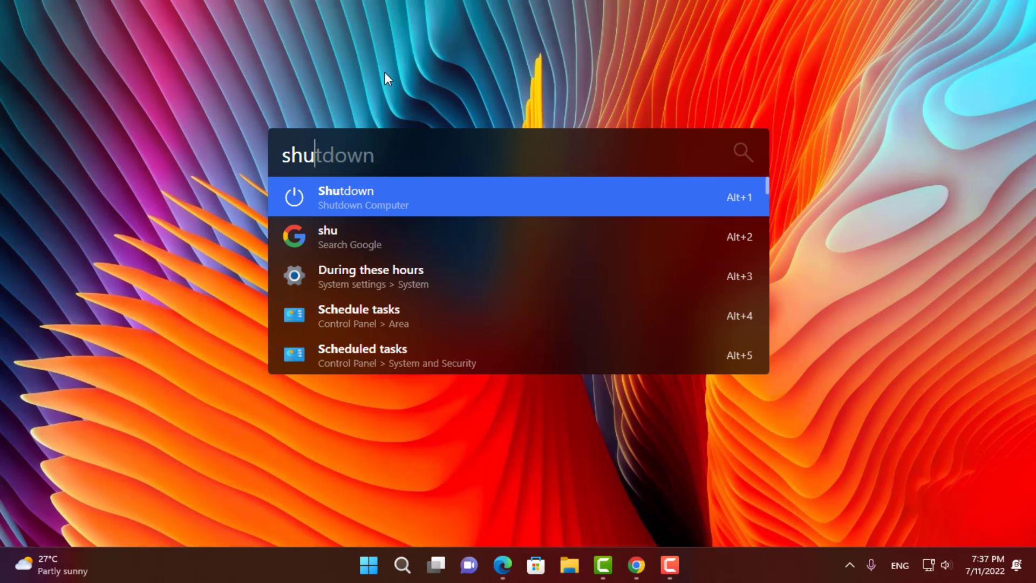
{"action": "type", "text": "r"}
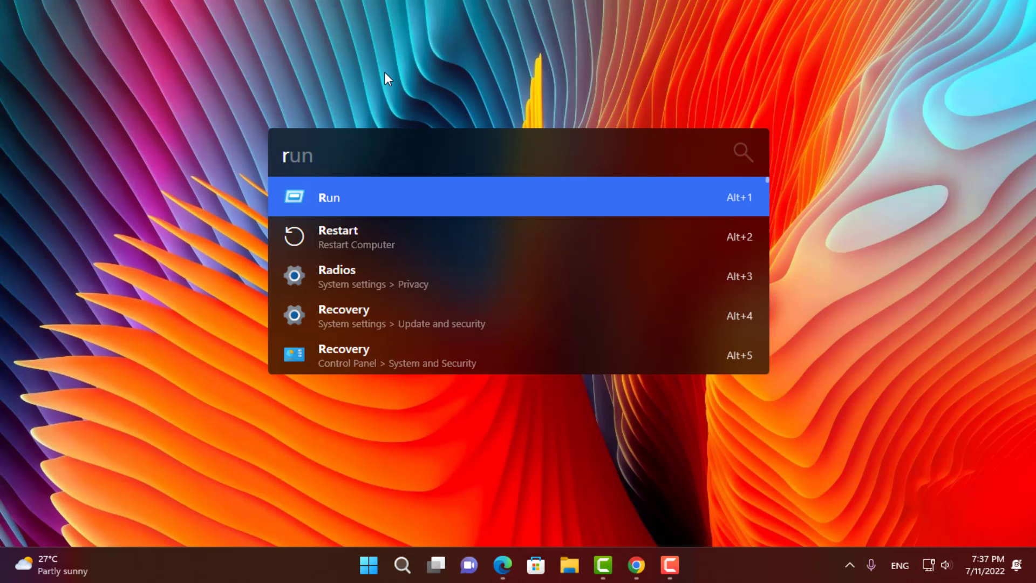
{"action": "type", "text": "est"}
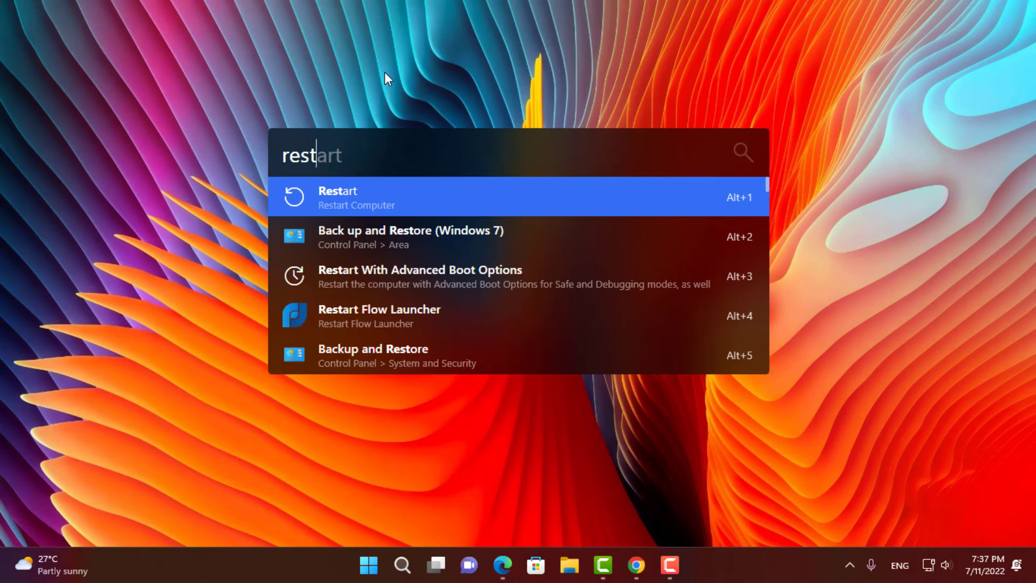
{"action": "key", "text": "BackSpace"}
{"action": "key", "text": "BackSpace"}
{"action": "key", "text": "BackSpace"}
{"action": "key", "text": "BackSpace"}
{"action": "type", "text": "youtube"}
{"action": "key", "text": "BackSpace"}
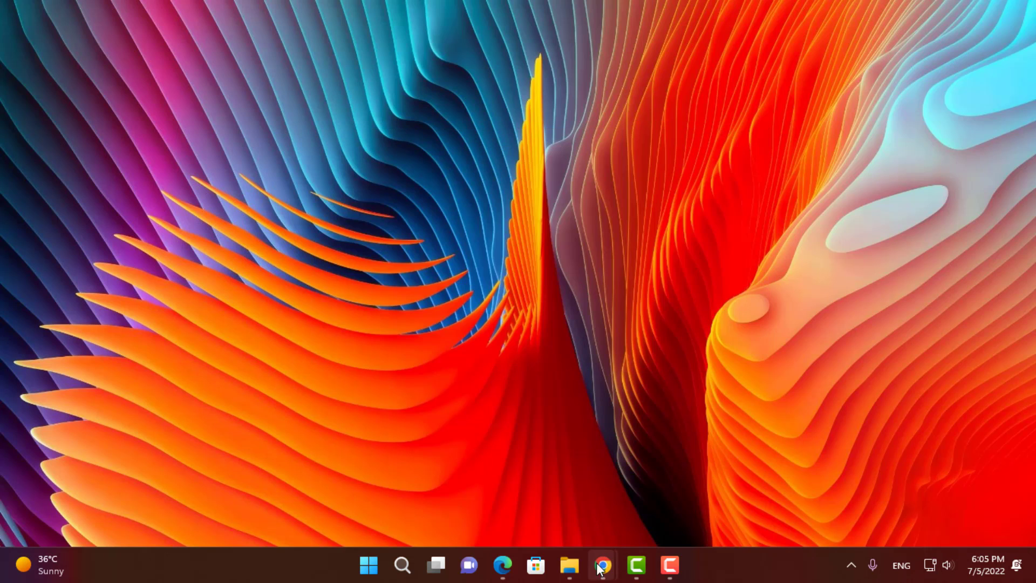
- Download Flow-Launcher-Setup.exe from the Flow Launcher GitHub release page in Chrome
{"action": "mouse_move", "coordinate": [603, 565]}
{"action": "left_click", "coordinate": [649, 480]}
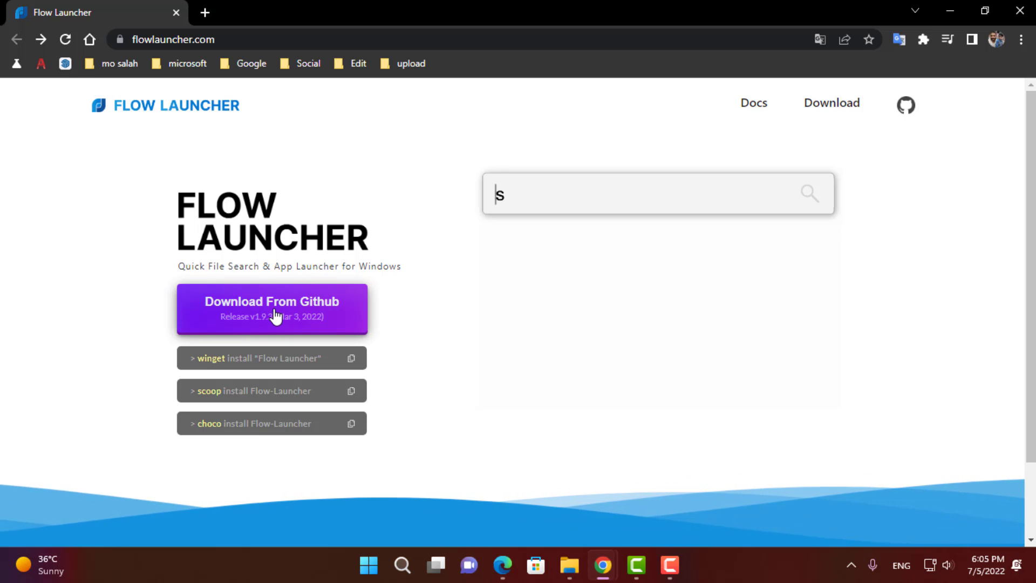
{"action": "left_click", "coordinate": [278, 319]}
{"action": "scroll", "coordinate": [204, 296], "scroll_direction": "down", "scroll_amount": 3}
{"action": "scroll", "coordinate": [204, 296], "scroll_direction": "down", "scroll_amount": 10}
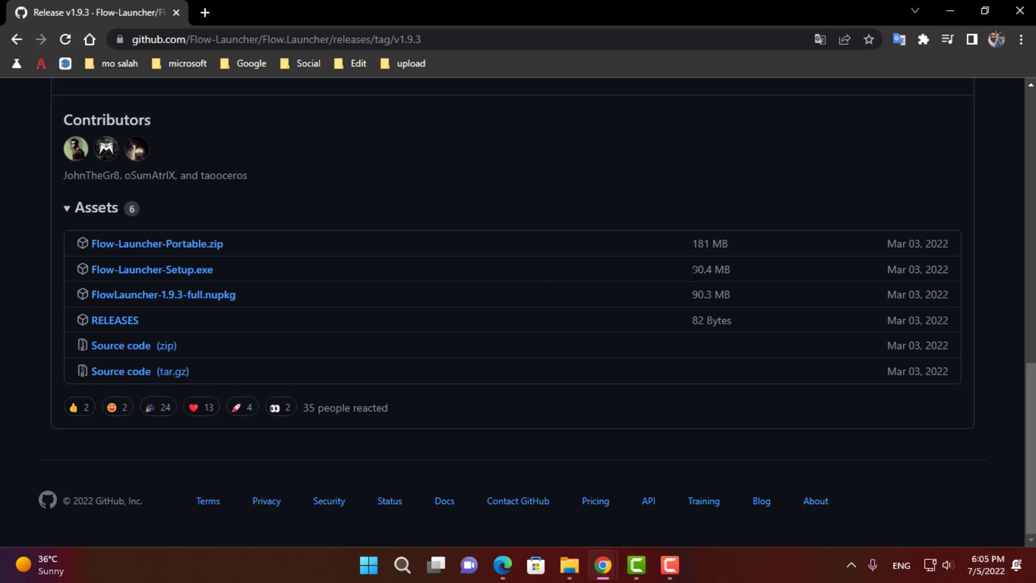
{"action": "left_click", "coordinate": [159, 274]}
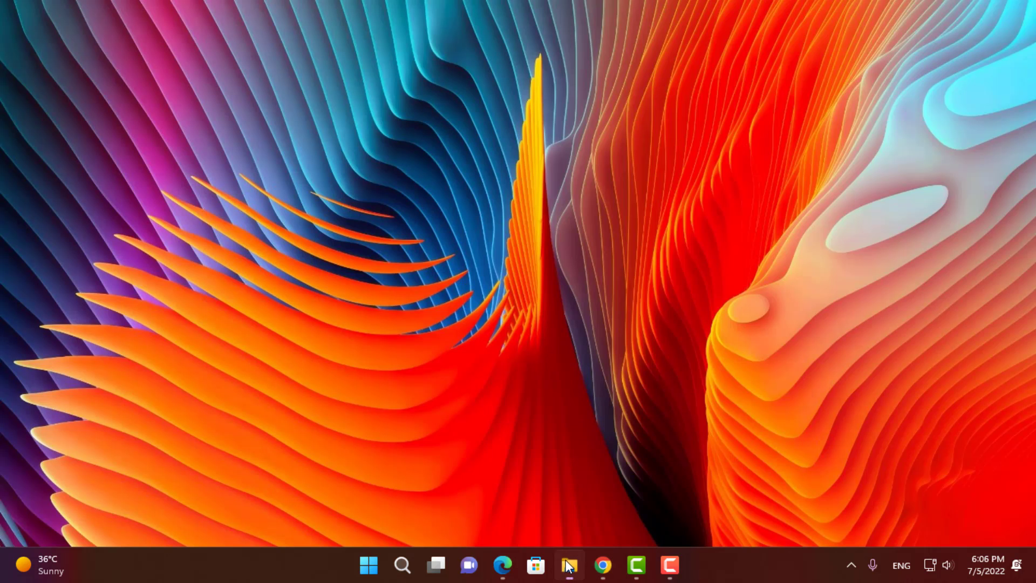
- Run the downloaded Flow-Launcher-Setup.exe from the Downloads folder
{"action": "left_click", "coordinate": [569, 565]}
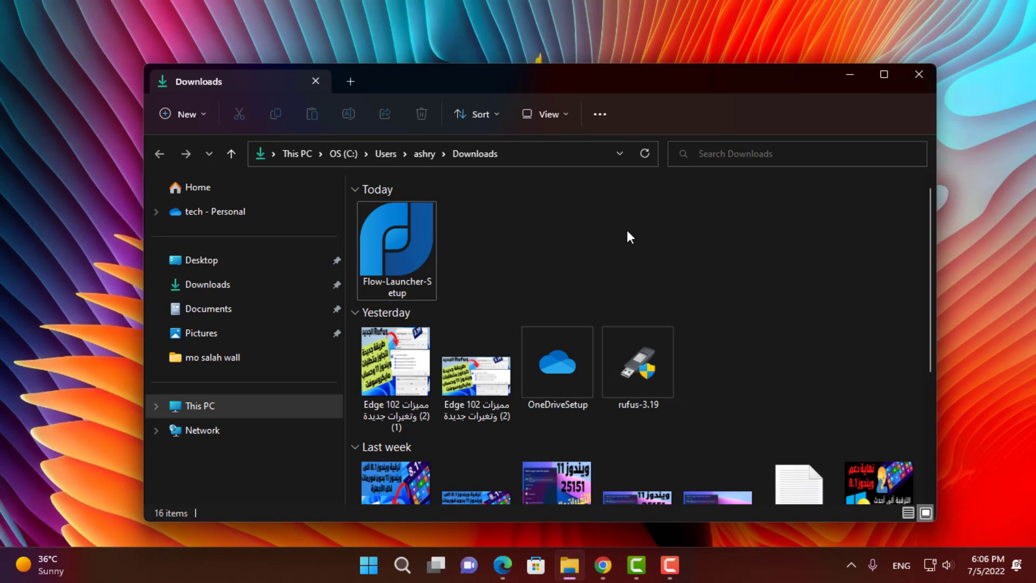
{"action": "double_click", "coordinate": [394, 258]}
{"action": "left_click", "coordinate": [850, 73]}
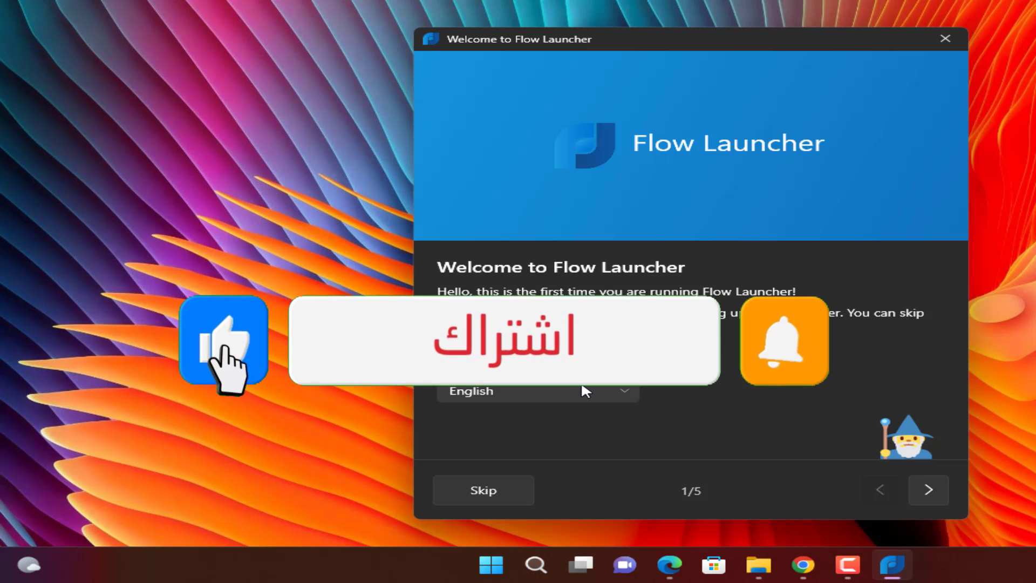
- Pick English in the wizard's language list and advance to the hotkey step
{"action": "left_click", "coordinate": [585, 389]}
{"action": "scroll", "coordinate": [547, 202], "scroll_direction": "up", "scroll_amount": 1}
{"action": "scroll", "coordinate": [548, 203], "scroll_direction": "down", "scroll_amount": 2}
{"action": "scroll", "coordinate": [543, 277], "scroll_direction": "up", "scroll_amount": 3}
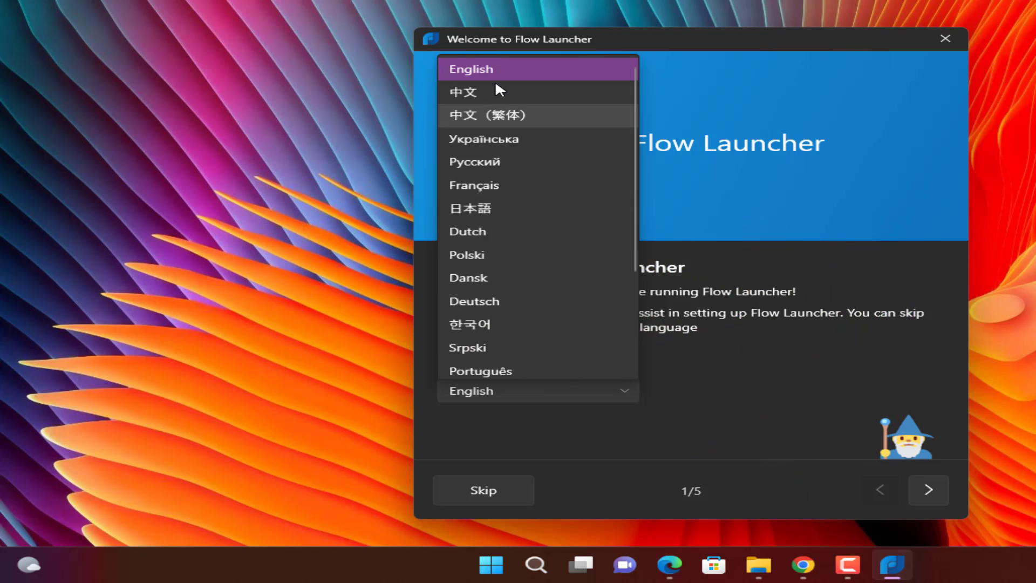
{"action": "left_click", "coordinate": [488, 68]}
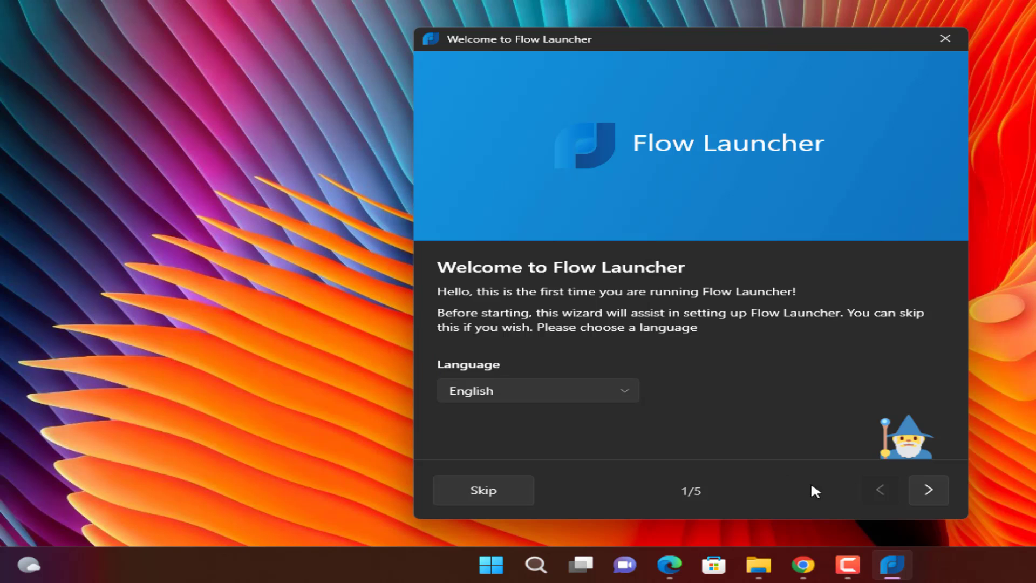
{"action": "left_click", "coordinate": [926, 487]}
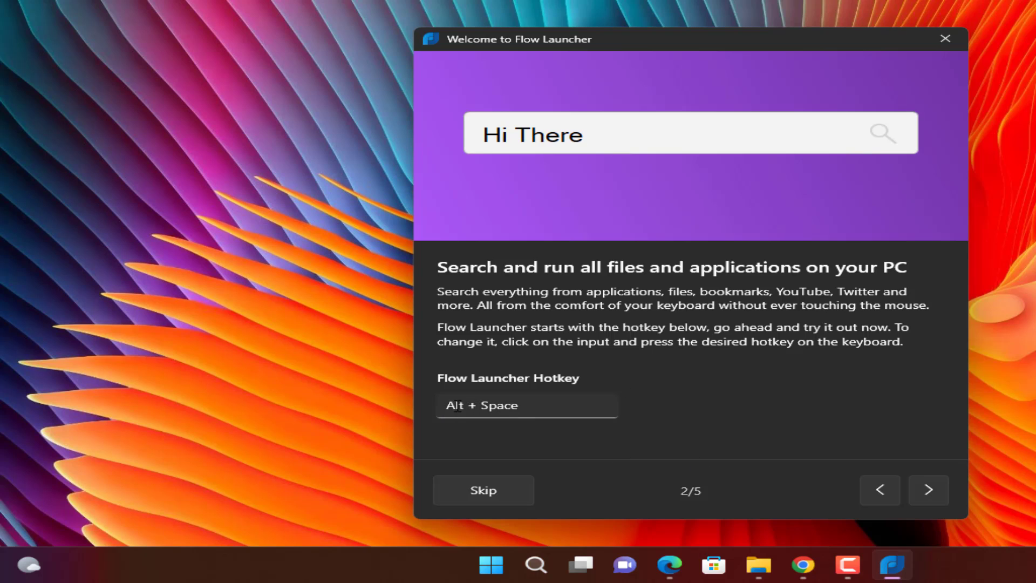
- Keep the Alt + Space launcher hotkey and continue to the keyboard shortcuts overview
{"action": "left_click", "coordinate": [548, 407]}
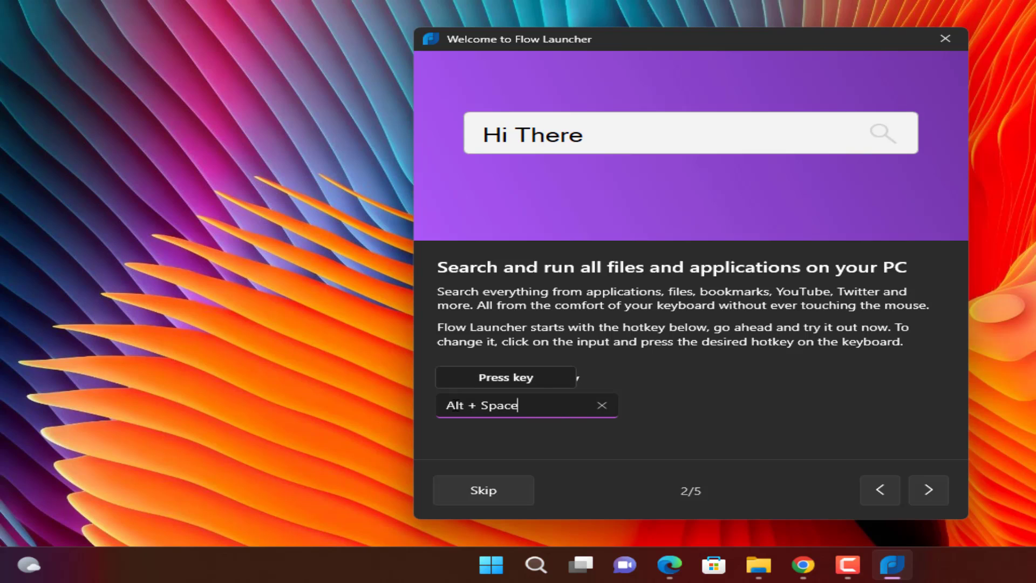
{"action": "left_click", "coordinate": [667, 422]}
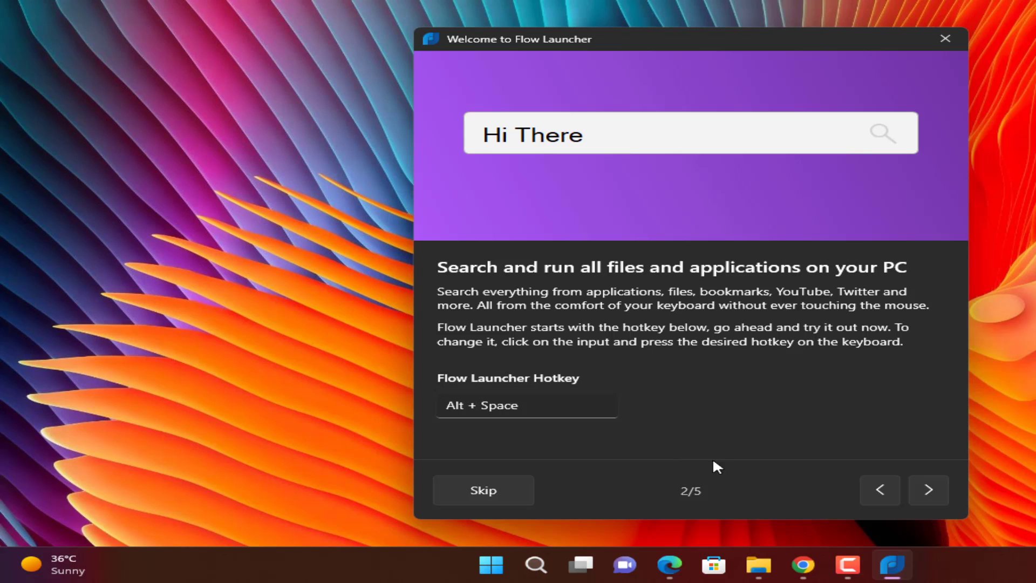
{"action": "left_click", "coordinate": [928, 490]}
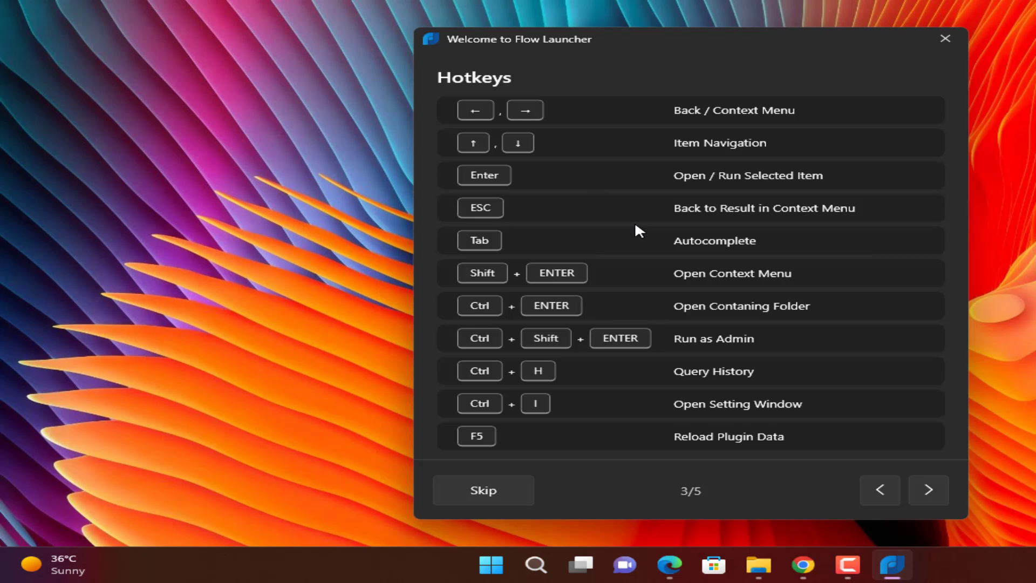
- Advance the wizard to page 4/5, Action Keyword and Commands
{"action": "left_click", "coordinate": [922, 487]}
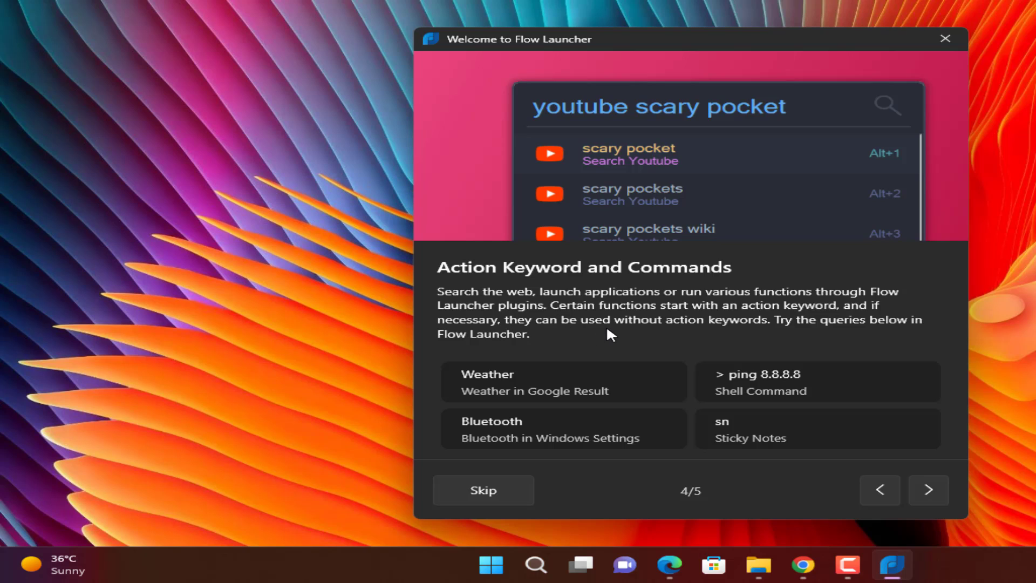
- Go to page 5/5 and finish the wizard with startup launch left enabled
{"action": "left_click", "coordinate": [936, 488]}
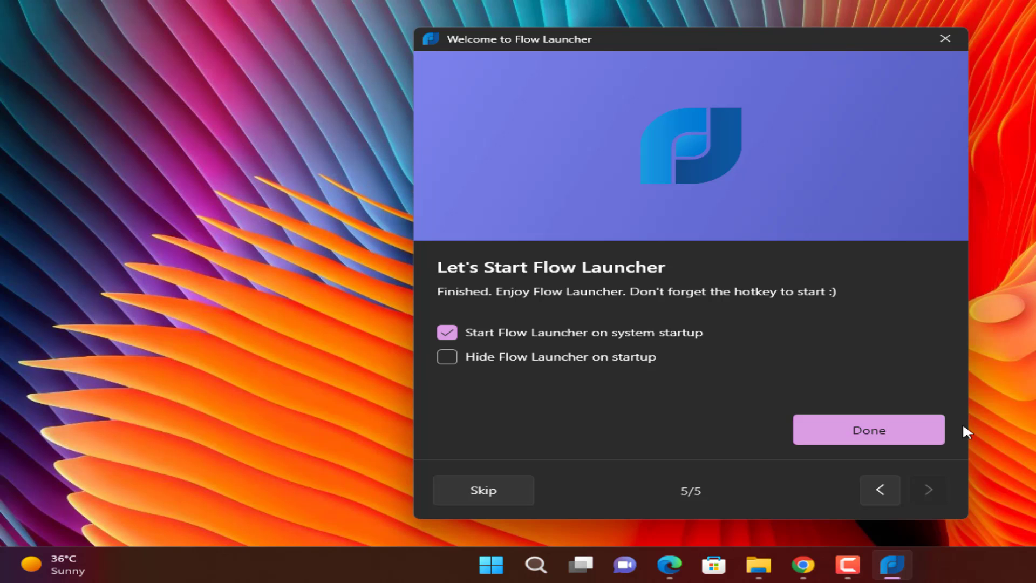
{"action": "left_click", "coordinate": [854, 429]}
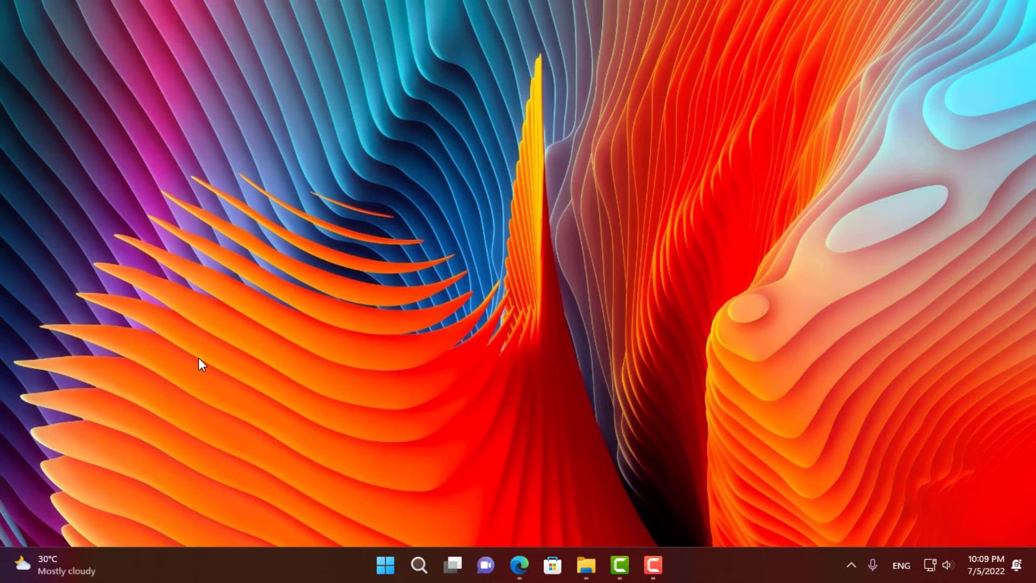
- Clear the old query, close the launcher, and reopen it with Alt+Space empty
{"action": "key", "text": "alt+space"}
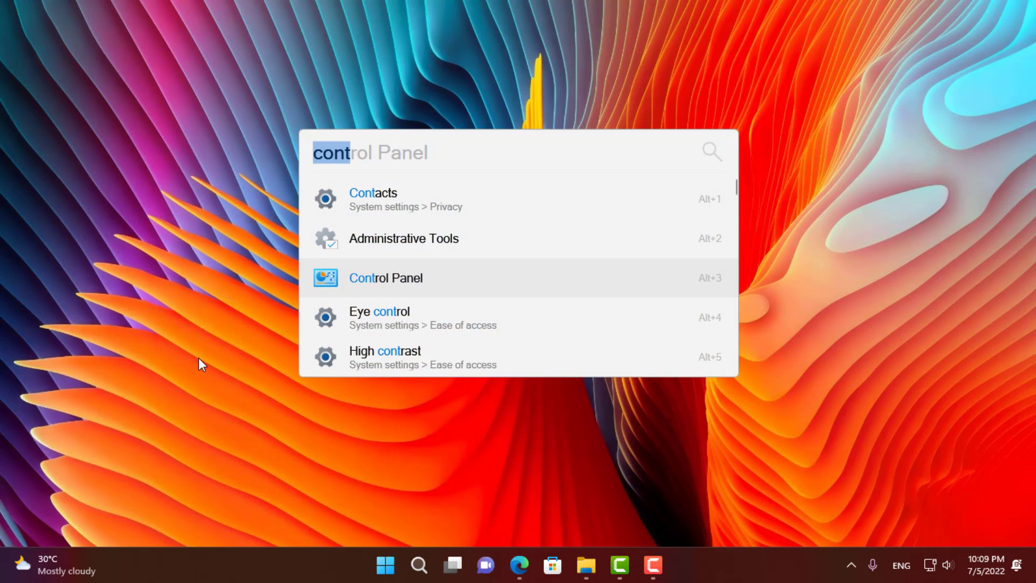
{"action": "key", "text": "BackSpace"}
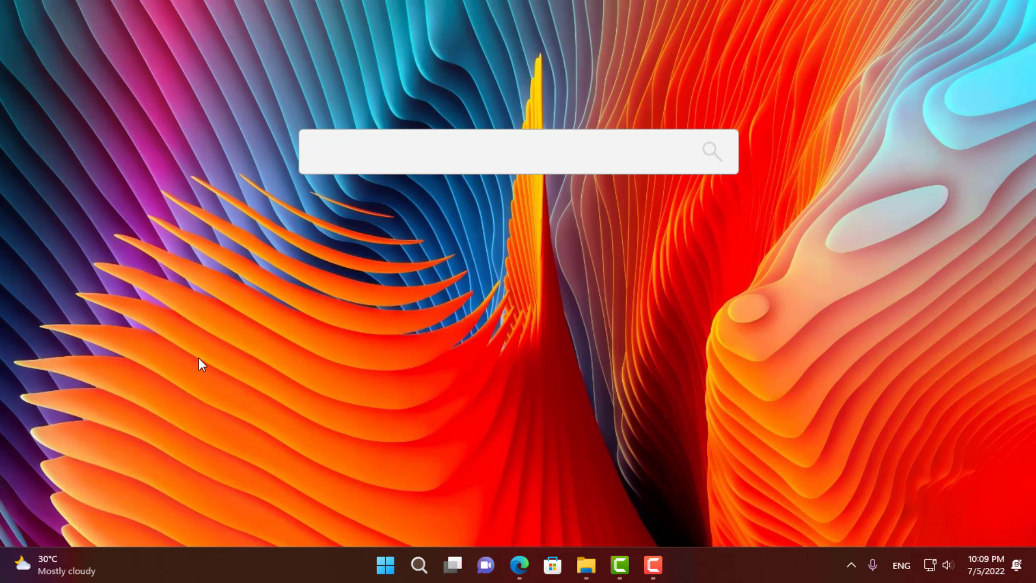
{"action": "key", "text": "Escape"}
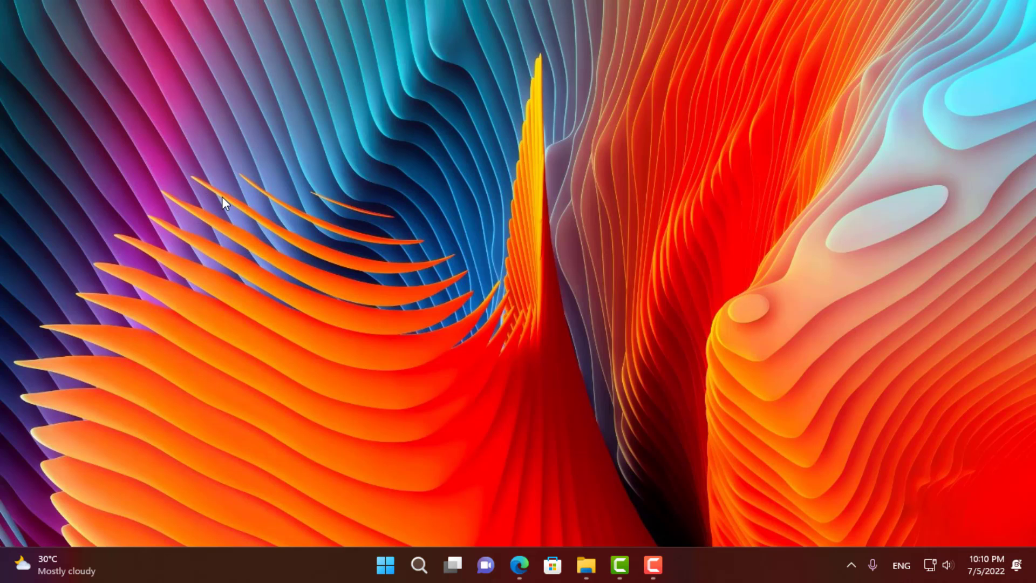
{"action": "key", "text": "alt+space"}
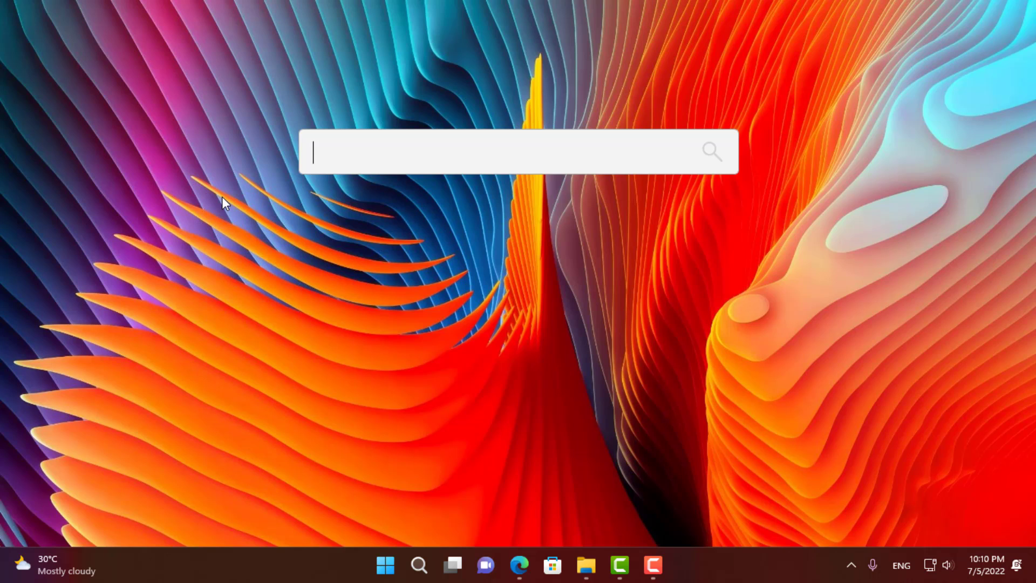
- Search 'see', browse the results, then trim the query to 'se'
{"action": "type", "text": "see"}
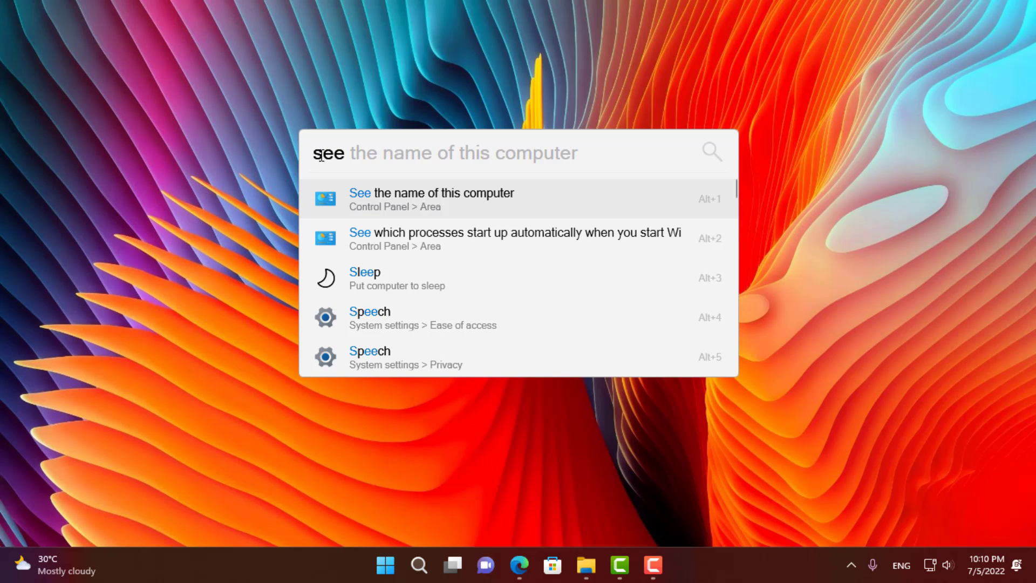
{"action": "mouse_move", "coordinate": [408, 213]}
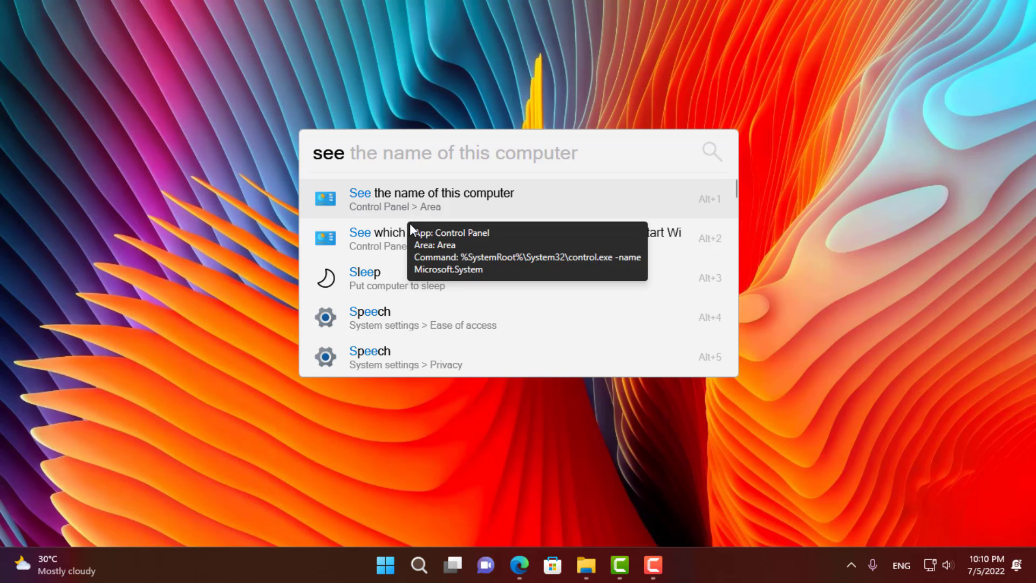
{"action": "scroll", "coordinate": [434, 269], "scroll_direction": "down", "scroll_amount": 1}
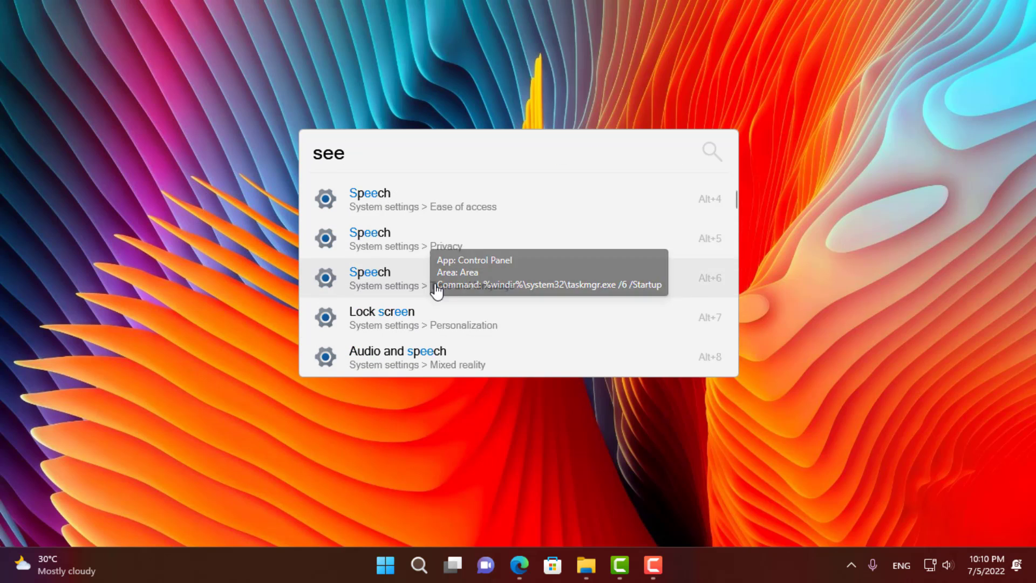
{"action": "scroll", "coordinate": [434, 280], "scroll_direction": "down", "scroll_amount": 2}
{"action": "scroll", "coordinate": [429, 264], "scroll_direction": "down", "scroll_amount": 2}
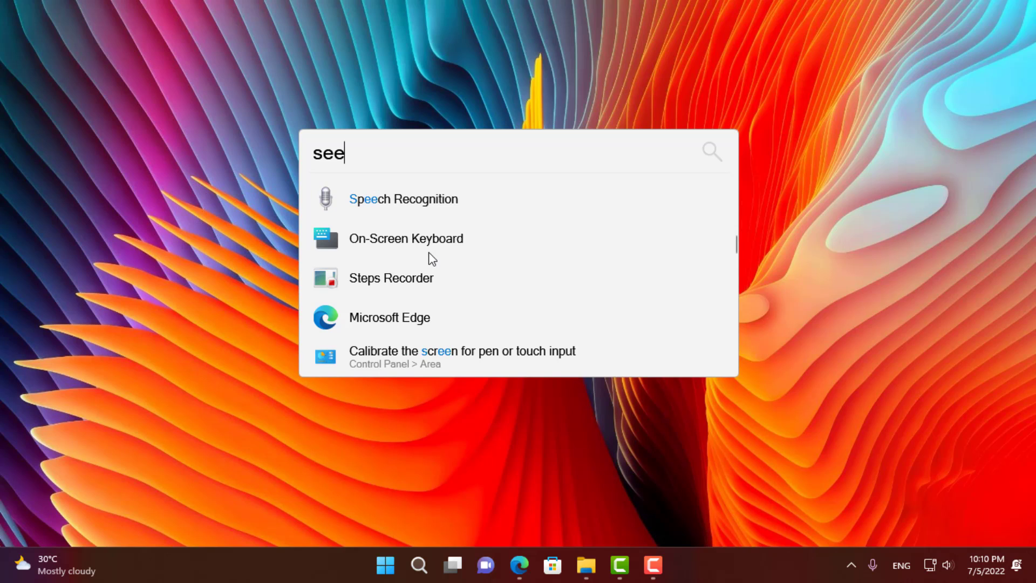
{"action": "scroll", "coordinate": [436, 278], "scroll_direction": "up", "scroll_amount": 5}
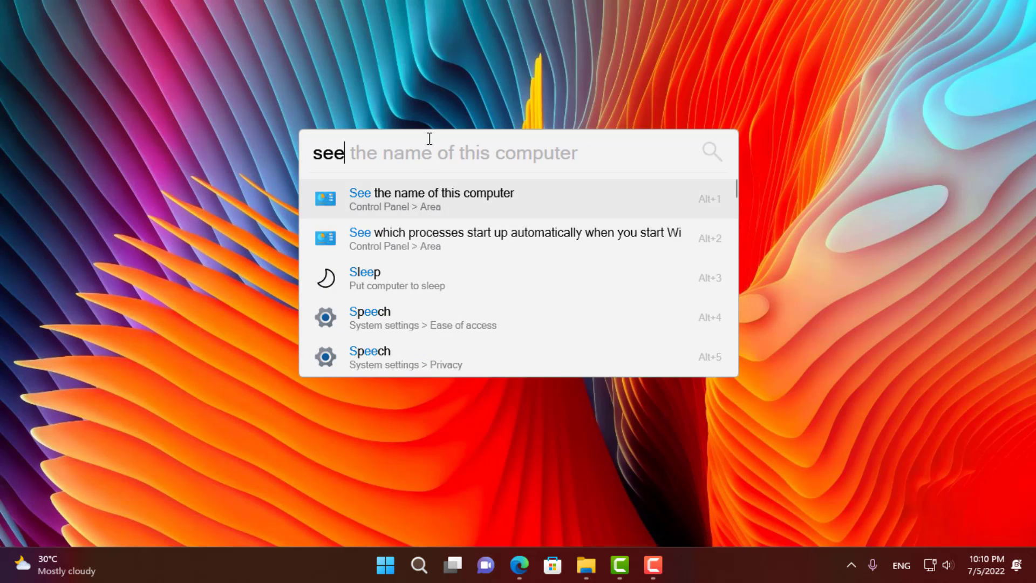
{"action": "key", "text": "BackSpace"}
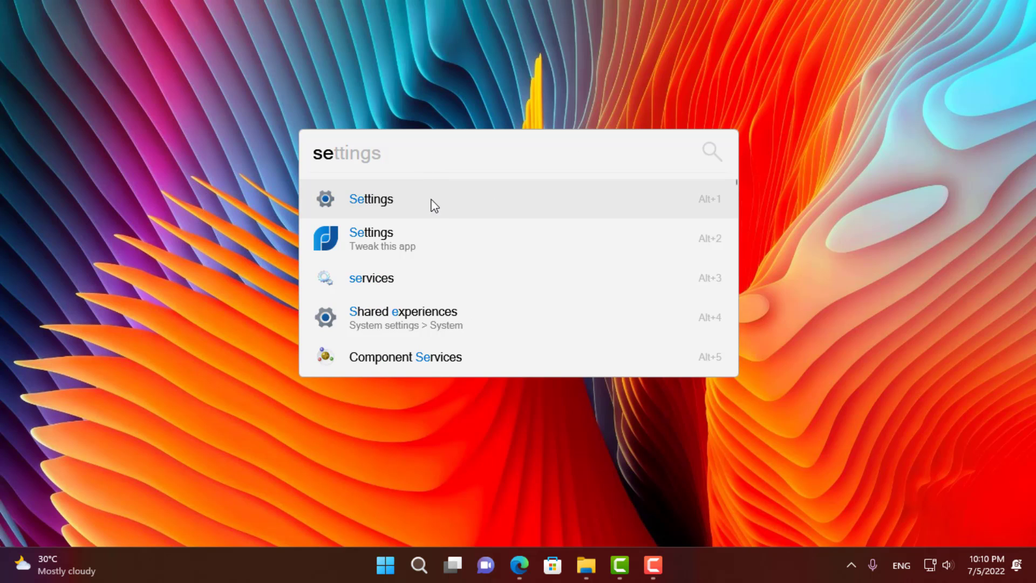
- Open and close Windows Settings from the results, then search 'bl' for Bluetooth settings
{"action": "left_click", "coordinate": [377, 200]}
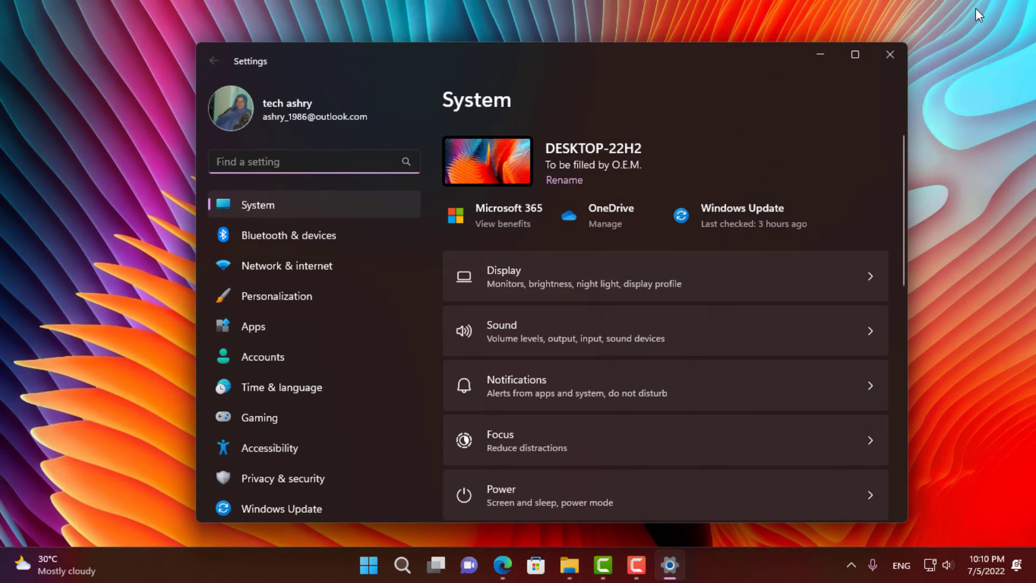
{"action": "left_click", "coordinate": [890, 55]}
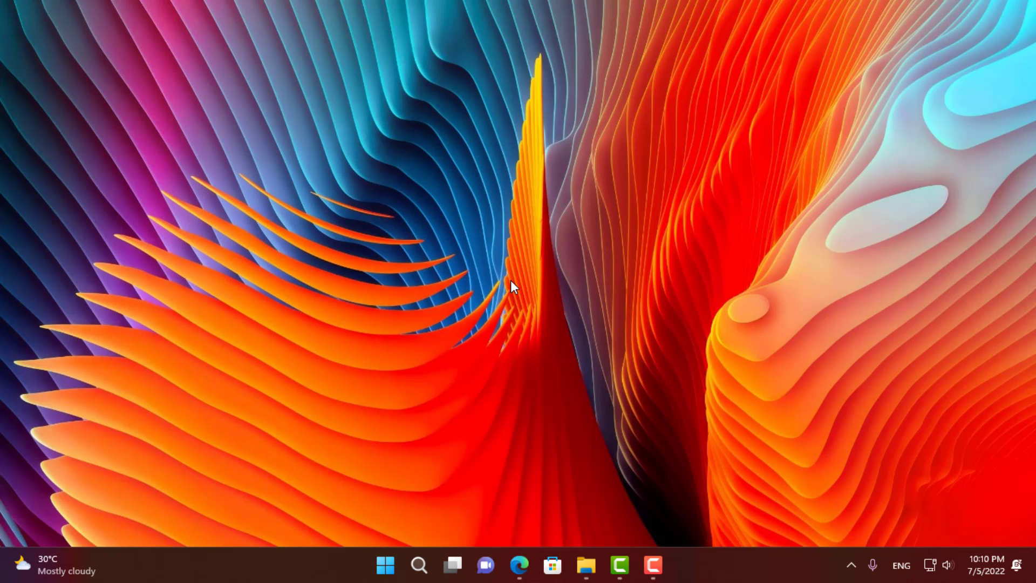
{"action": "key", "text": "alt+space"}
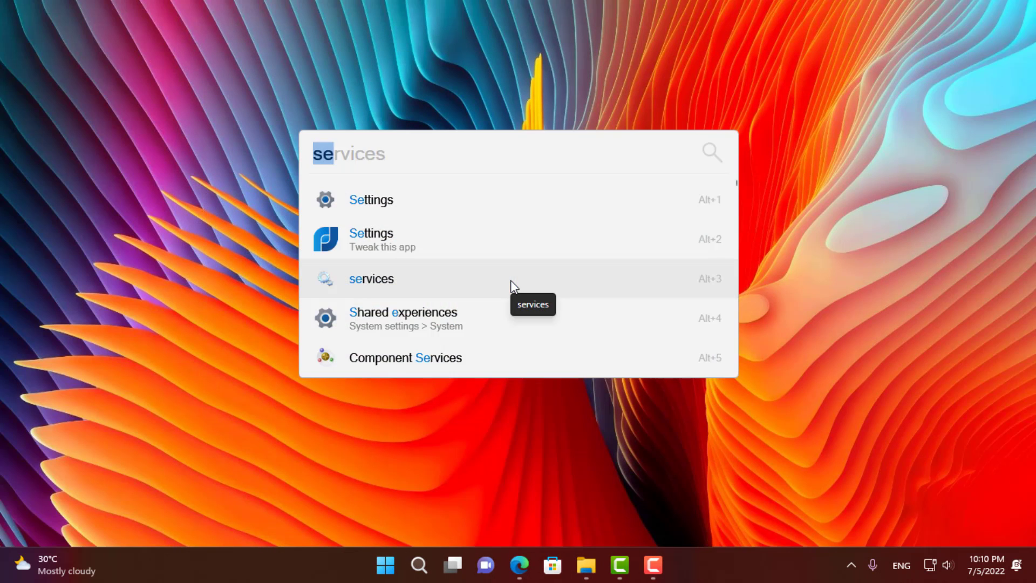
{"action": "type", "text": "bl"}
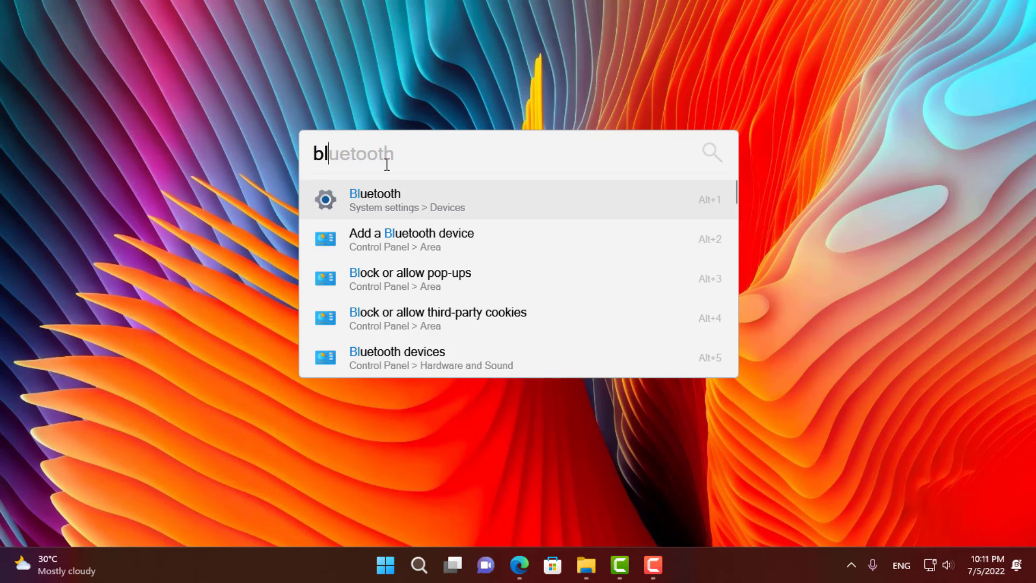
{"action": "key", "text": "Escape"}
{"action": "left_click", "coordinate": [519, 565]}
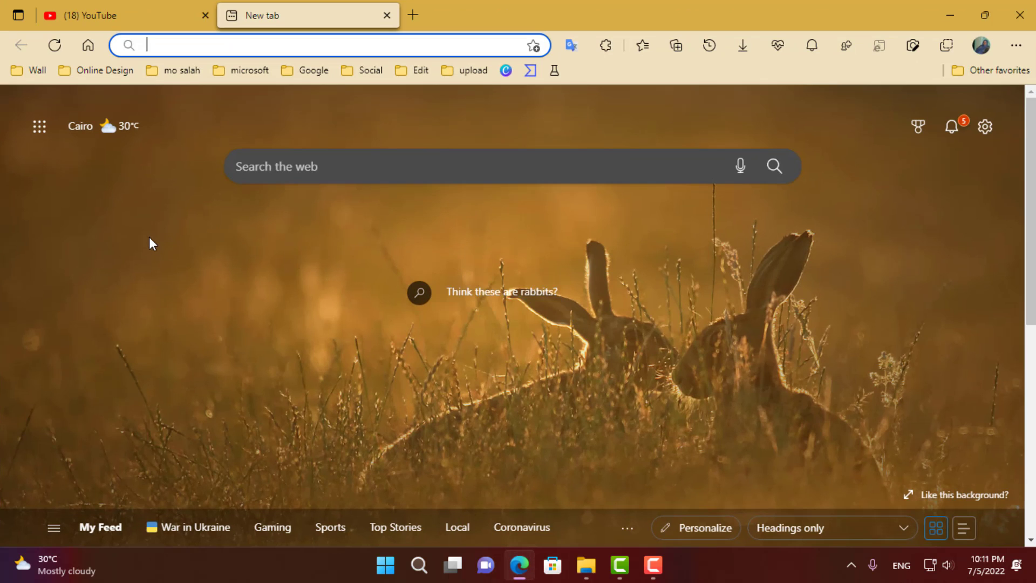
{"action": "left_click", "coordinate": [313, 71]}
{"action": "left_click", "coordinate": [314, 69]}
{"action": "left_click", "coordinate": [949, 13]}
{"action": "key", "text": "alt+space"}
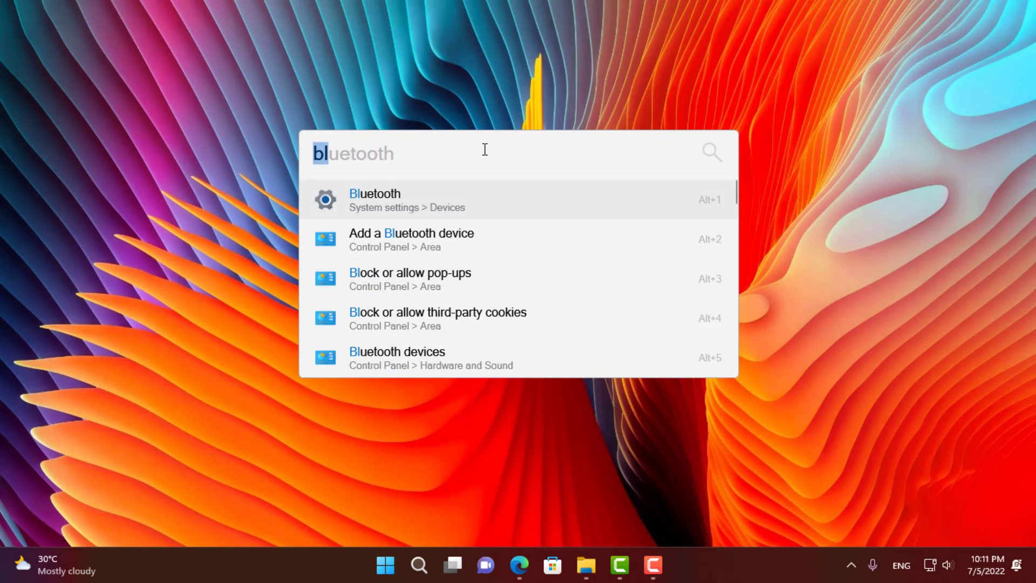
- Search 'b' for bookmarks and open the Windows 11 bookmark in Edge
{"action": "key", "text": "BackSpace"}
{"action": "type", "text": "b"}
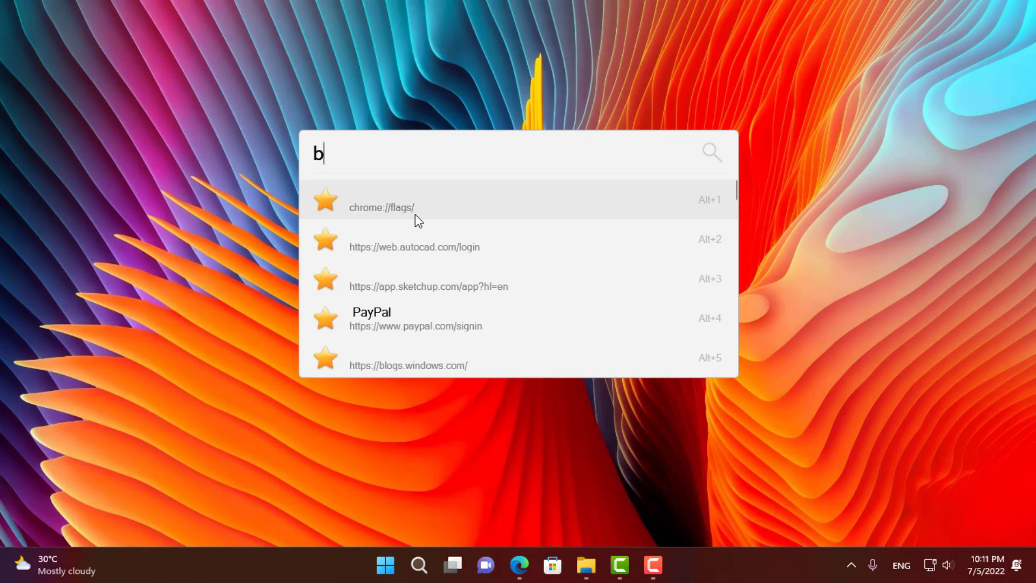
{"action": "scroll", "coordinate": [430, 247], "scroll_direction": "down", "scroll_amount": 2}
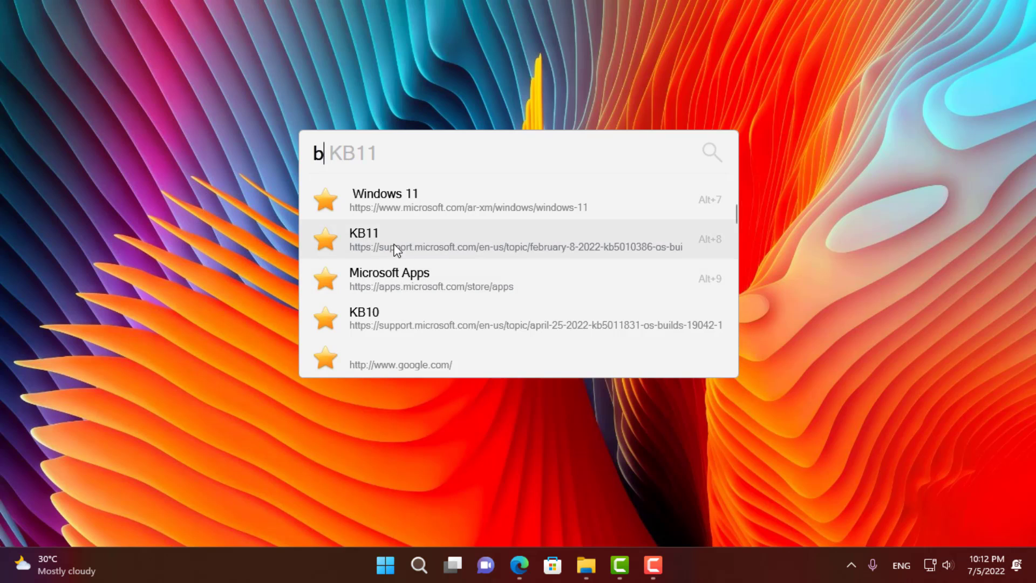
{"action": "left_click", "coordinate": [402, 205]}
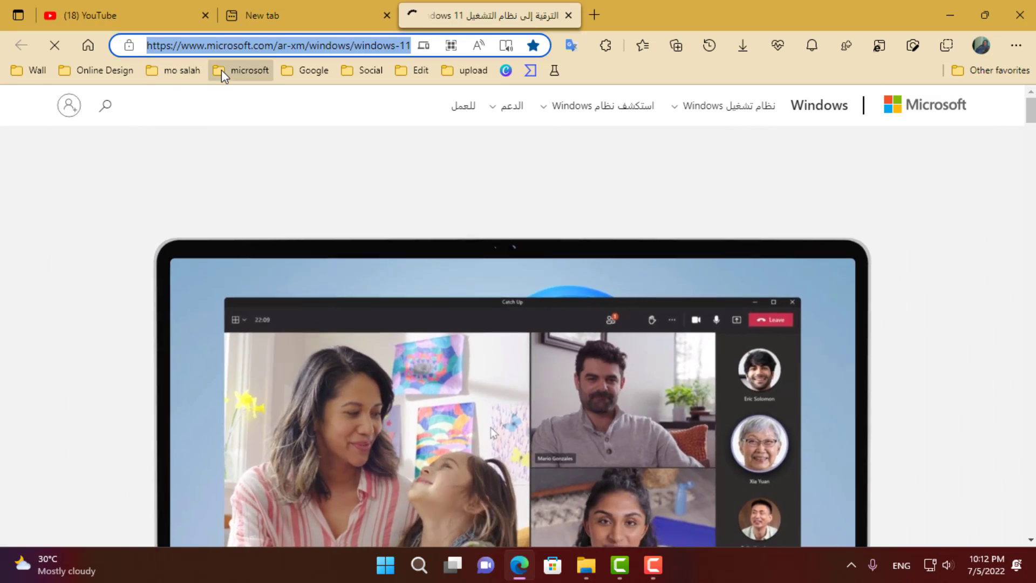
- View Edge's microsoft folder bookmarks, then minimize Edge and bring back the launcher's 'b' bookmark results
{"action": "left_click", "coordinate": [221, 70]}
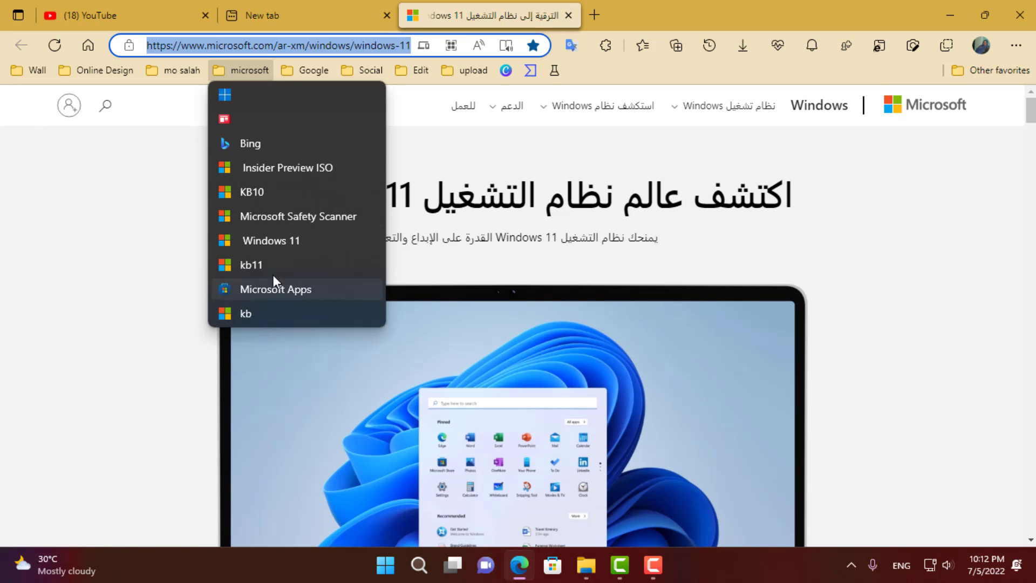
{"action": "left_click", "coordinate": [950, 16]}
{"action": "left_click", "coordinate": [950, 15]}
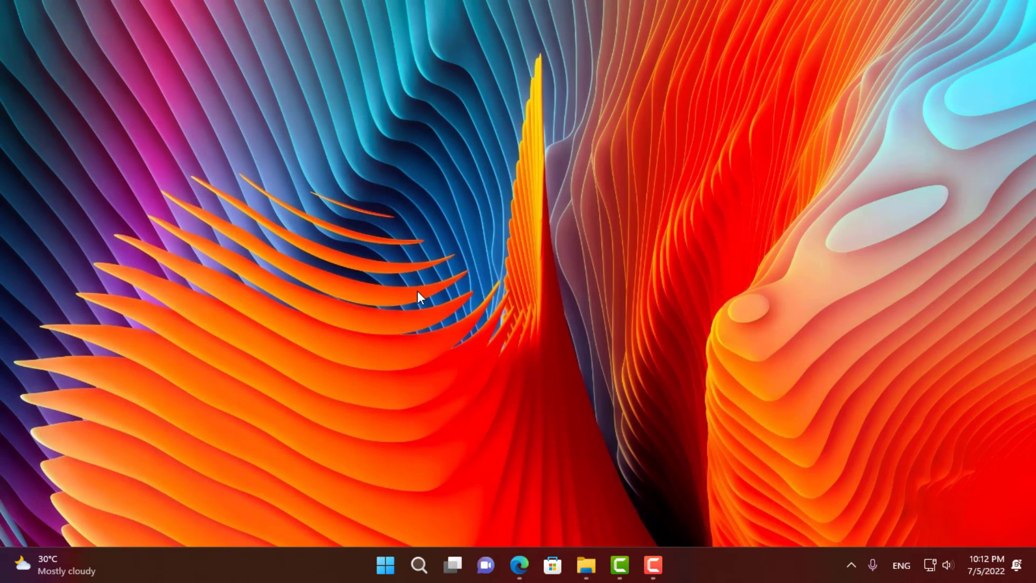
{"action": "key", "text": "alt+space"}
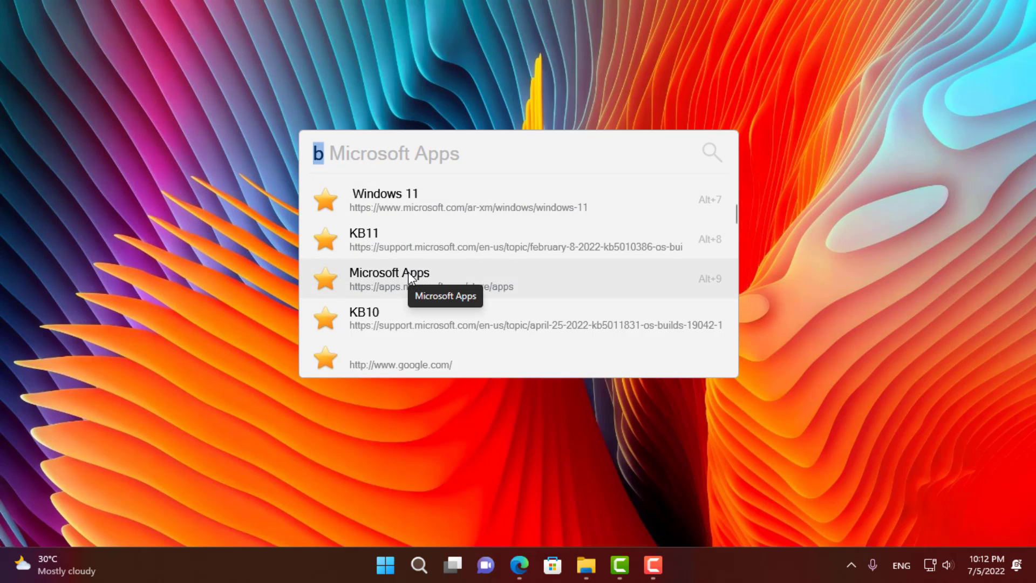
- Scroll through the remaining bookmark results, then dismiss Flow Launcher to the bare desktop
{"action": "scroll", "coordinate": [408, 271], "scroll_direction": "down", "scroll_amount": 3}
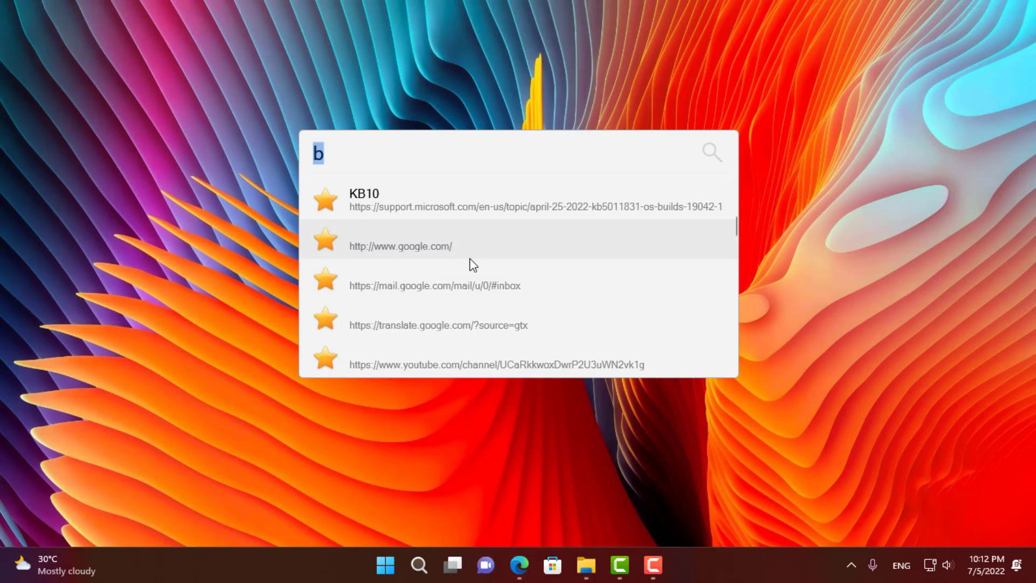
{"action": "scroll", "coordinate": [472, 265], "scroll_direction": "down", "scroll_amount": 5}
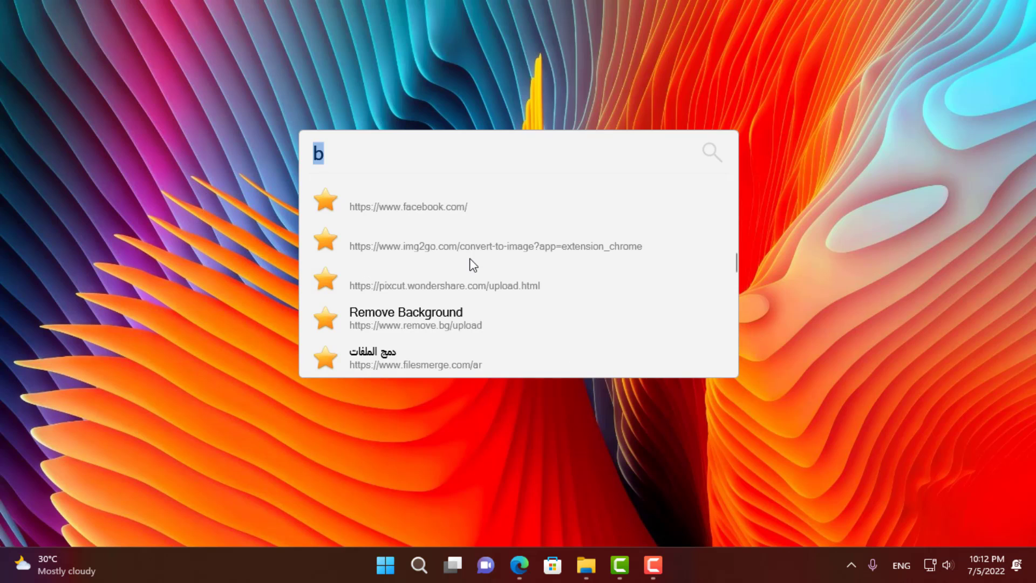
{"action": "scroll", "coordinate": [471, 267], "scroll_direction": "down", "scroll_amount": 8}
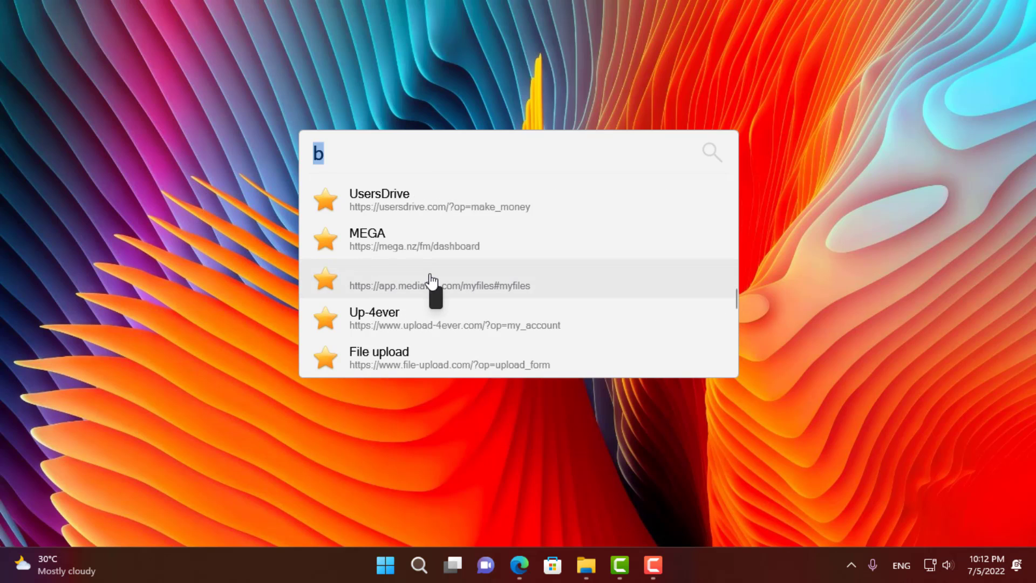
{"action": "scroll", "coordinate": [432, 281], "scroll_direction": "down", "scroll_amount": 5}
{"action": "scroll", "coordinate": [432, 281], "scroll_direction": "down", "scroll_amount": 5}
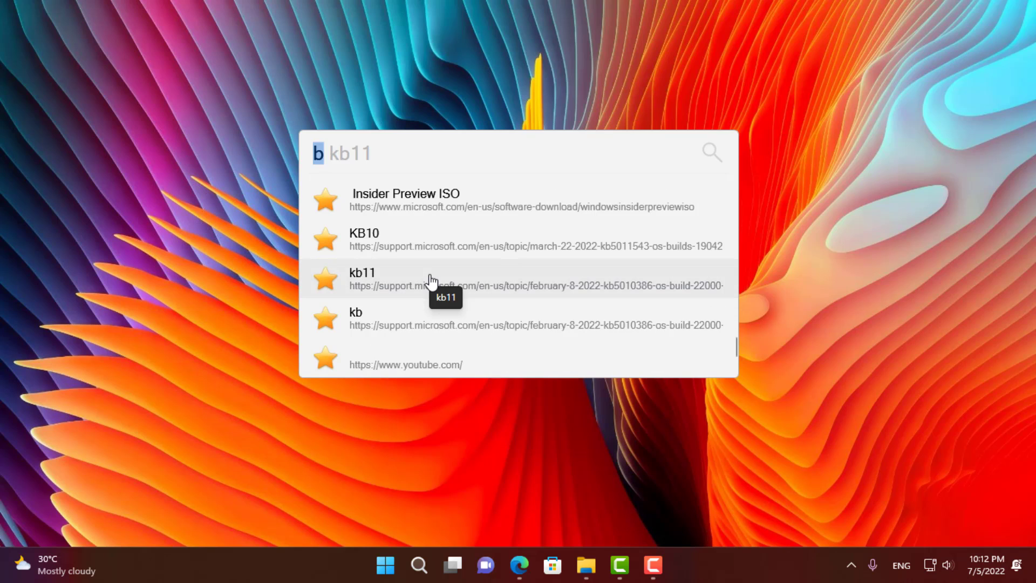
{"action": "left_click", "coordinate": [147, 277]}
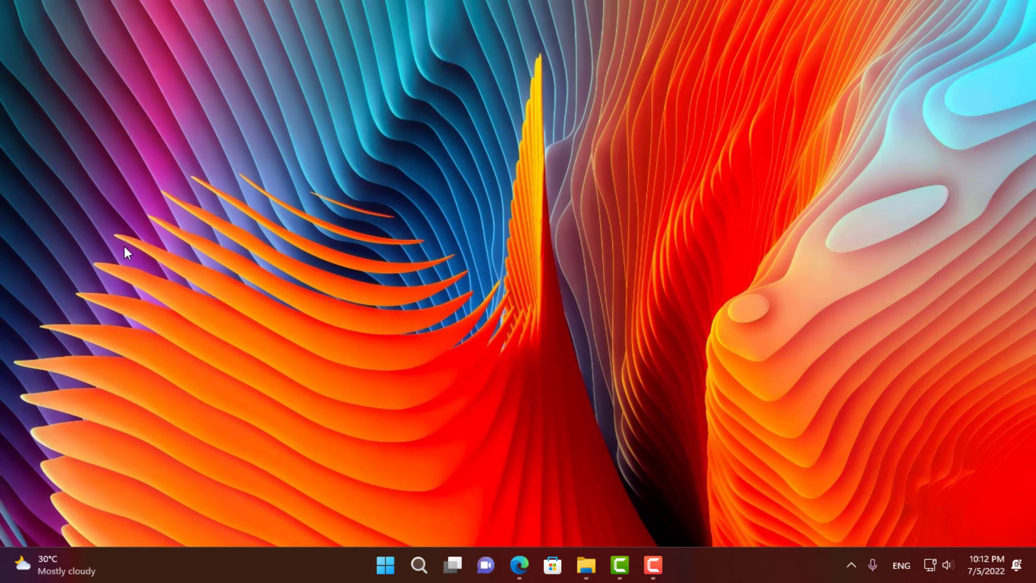
- Replace the old query with a 'youtube' search for the tutorial channel's name and run Search YouTube
{"action": "key", "text": "alt+space"}
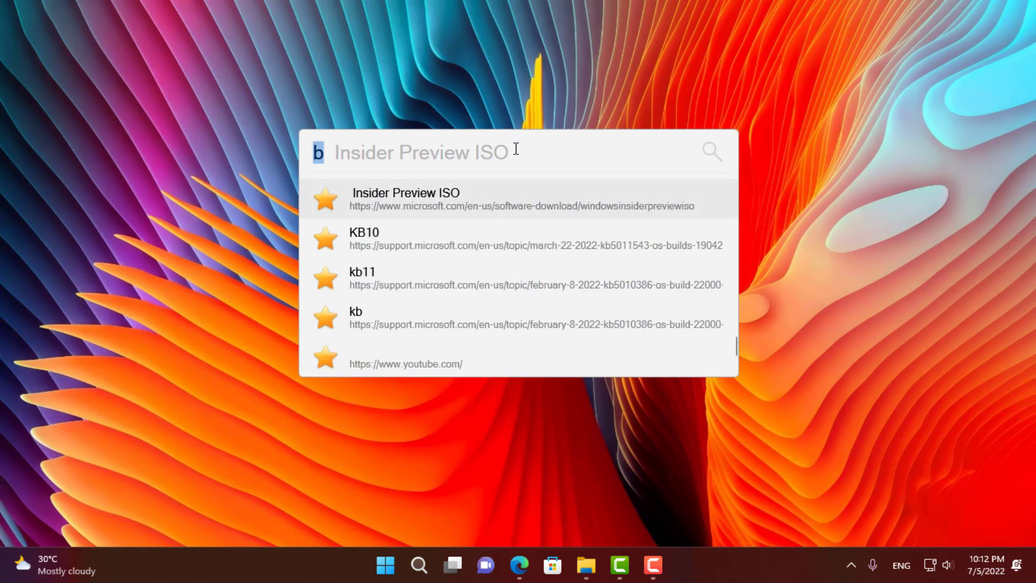
{"action": "key", "text": "BackSpace"}
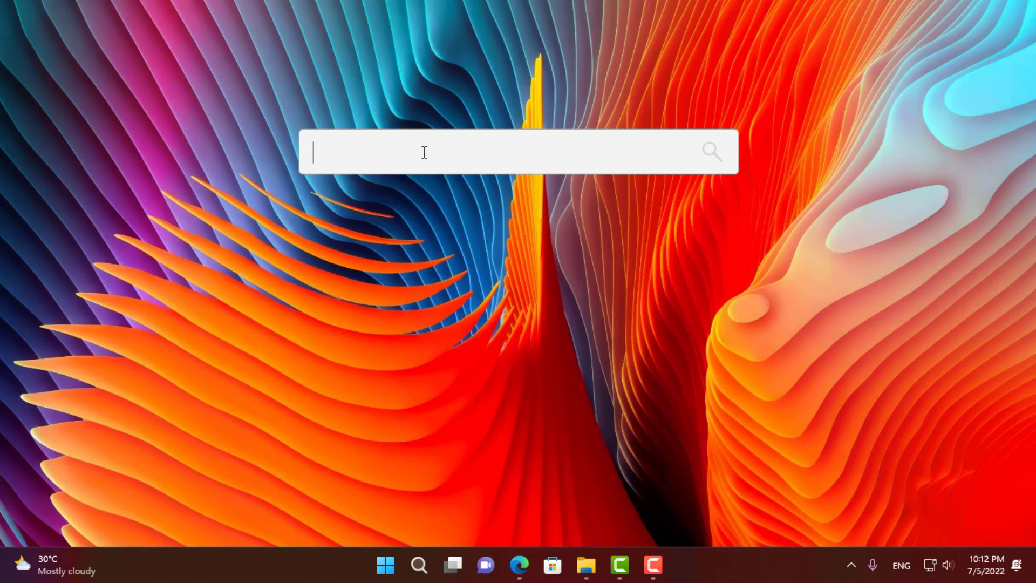
{"action": "type", "text": "you"}
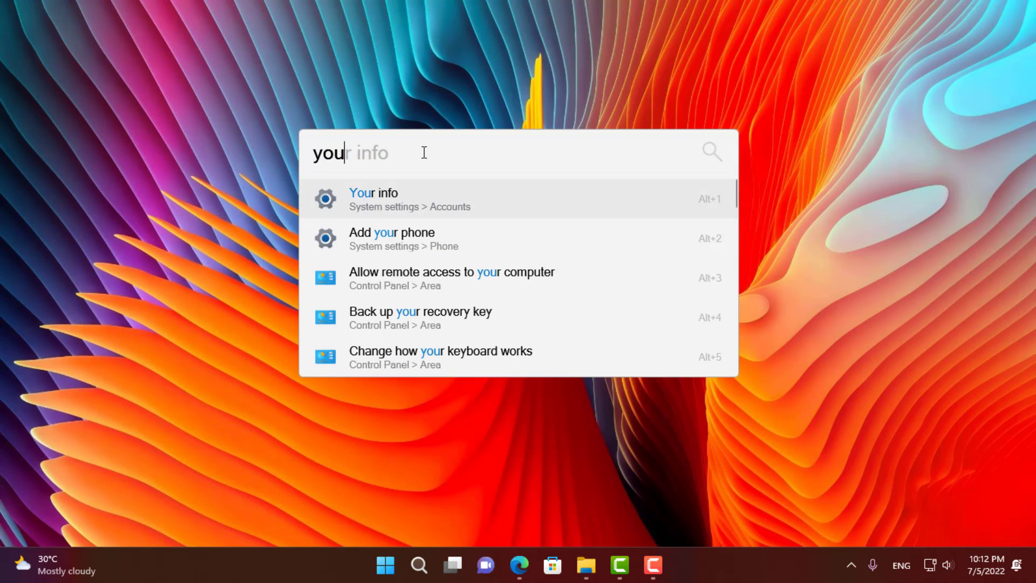
{"action": "type", "text": "tube"}
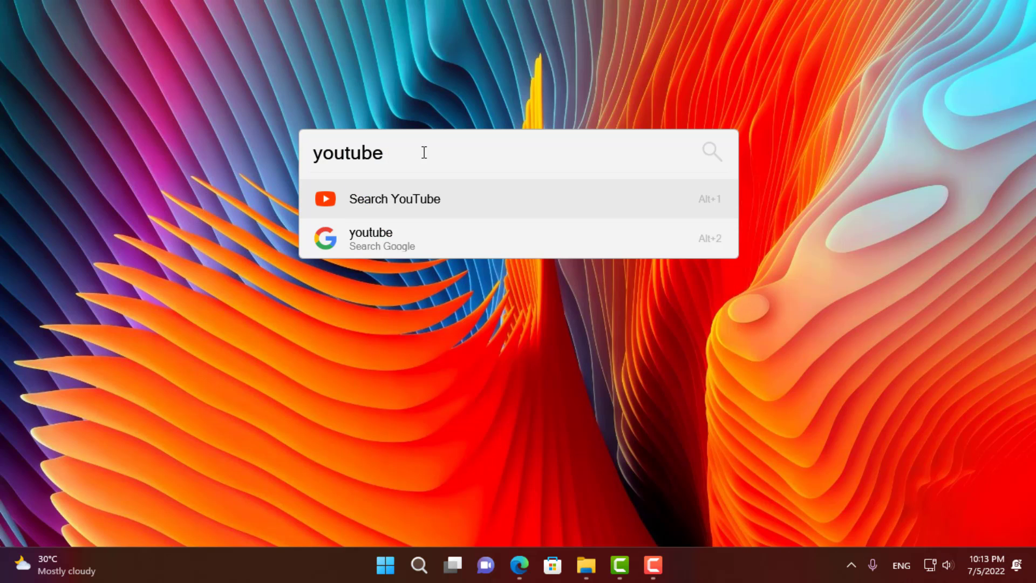
{"action": "type", "text": " mo salah tech"}
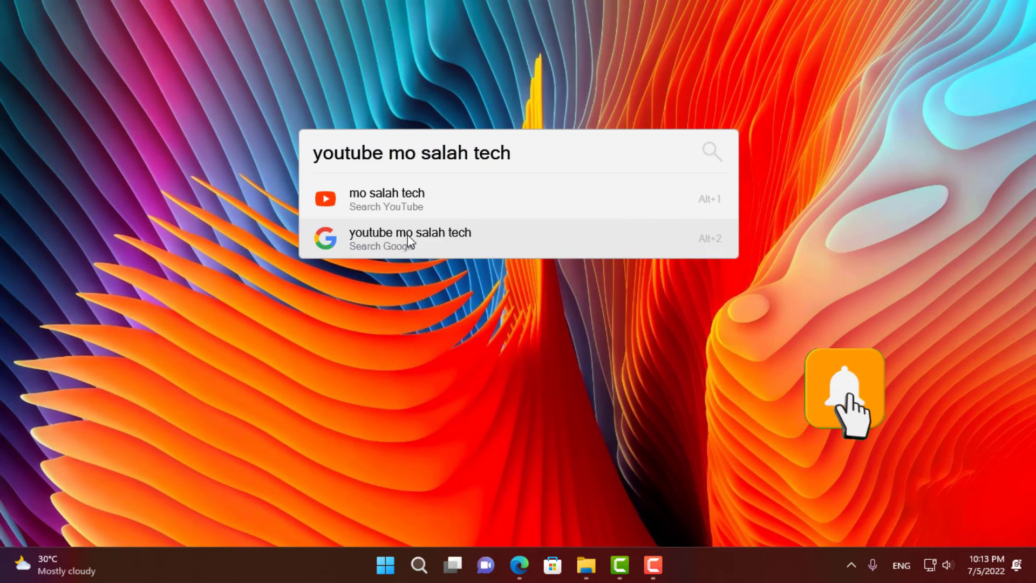
{"action": "left_click", "coordinate": [382, 193]}
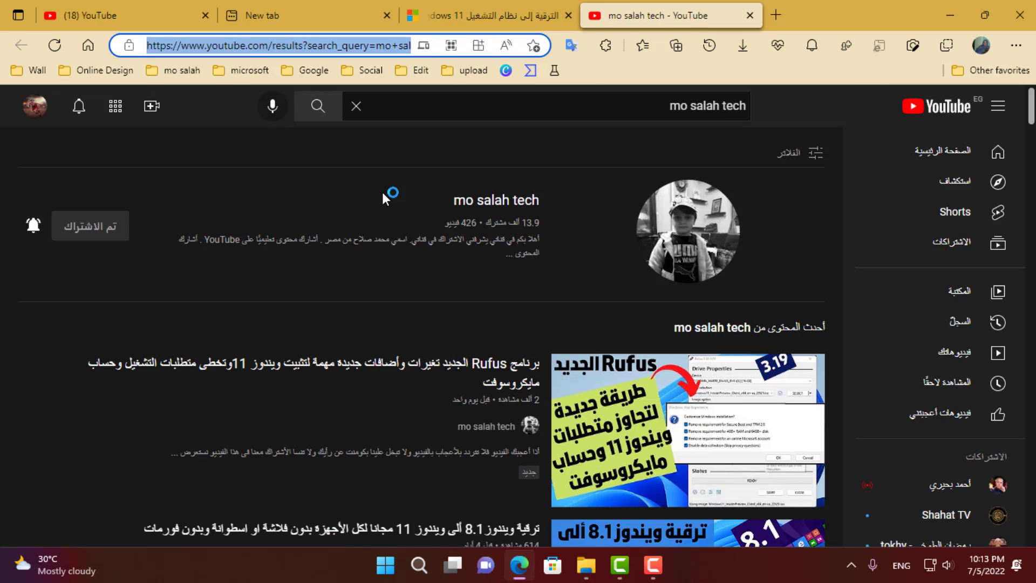
- Minimize Edge and trim the launcher's previous query back to just 'youtube '
{"action": "left_click", "coordinate": [953, 11]}
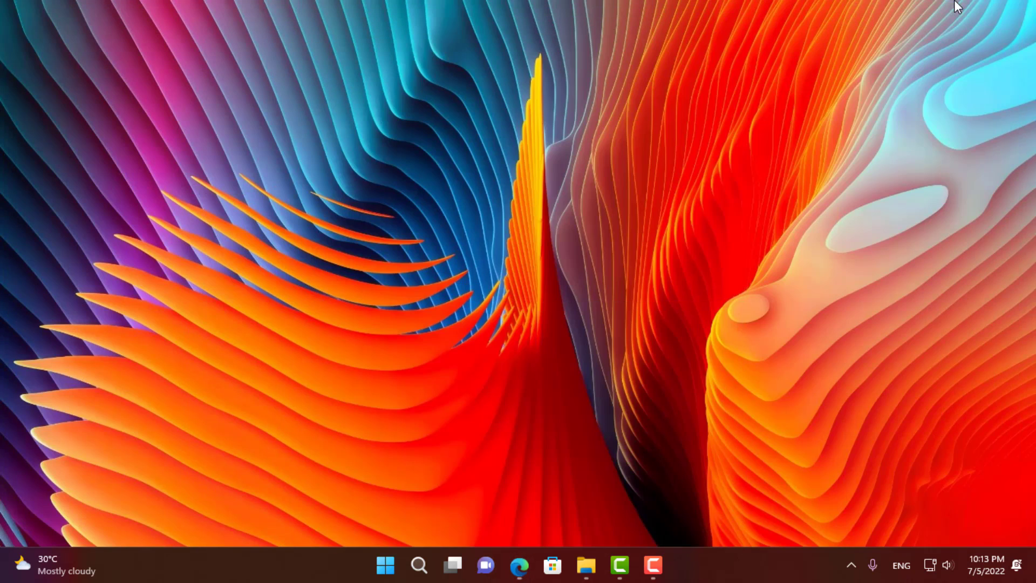
{"action": "key", "text": "alt+space"}
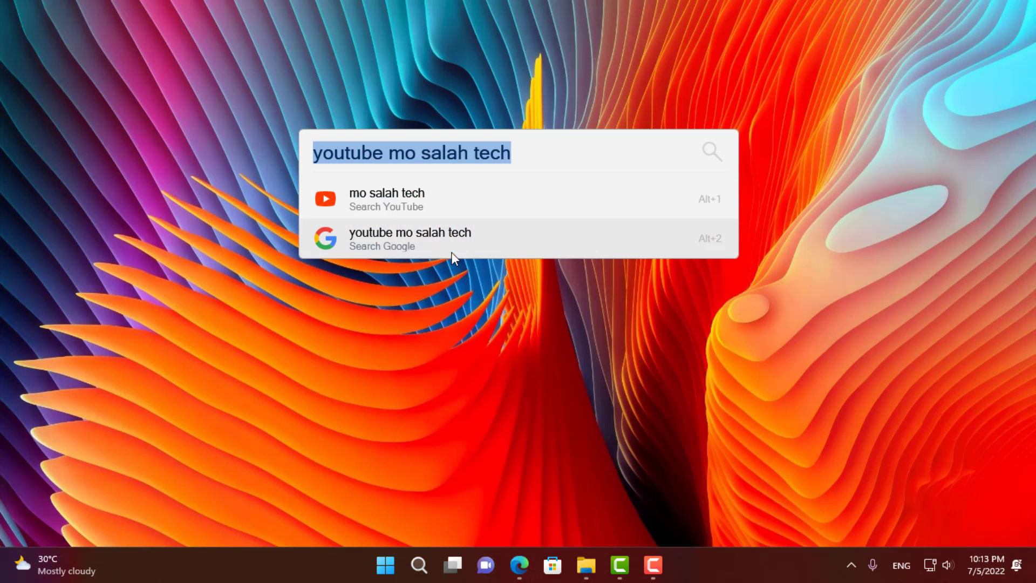
{"action": "left_click", "coordinate": [536, 147]}
{"action": "key", "text": "BackSpace"}
{"action": "key", "text": "BackSpace"}
{"action": "key", "text": "BackSpace"}
{"action": "key", "text": "BackSpace"}
{"action": "key", "text": "BackSpace"}
{"action": "key", "text": "BackSpace"}
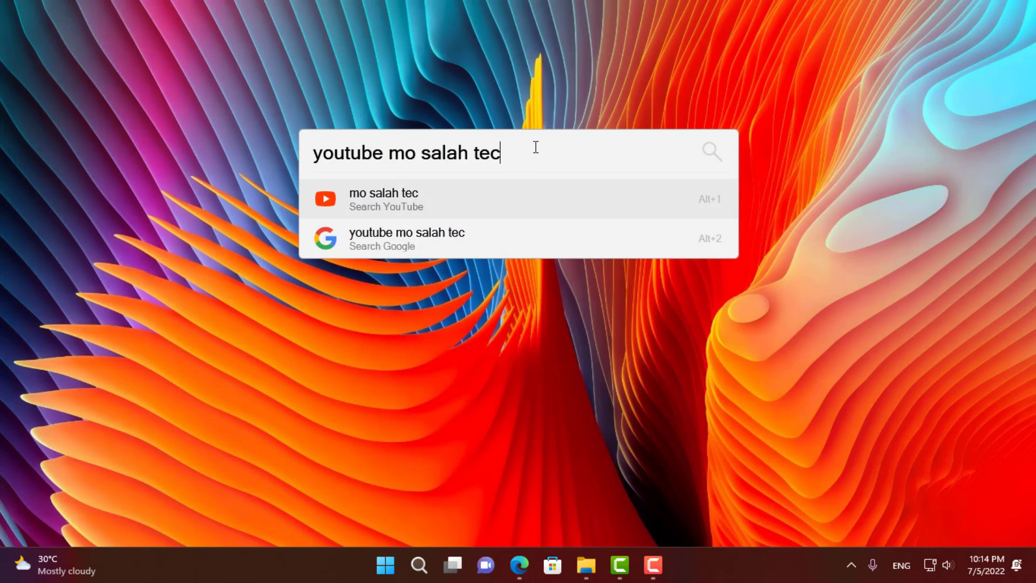
{"action": "key", "text": "BackSpace"}
{"action": "key", "text": "BackSpace"}
{"action": "key", "text": "BackSpace"}
{"action": "key", "text": "BackSpace"}
{"action": "key", "text": "BackSpace"}
{"action": "key", "text": "BackSpace"}
{"action": "key", "text": "BackSpace"}
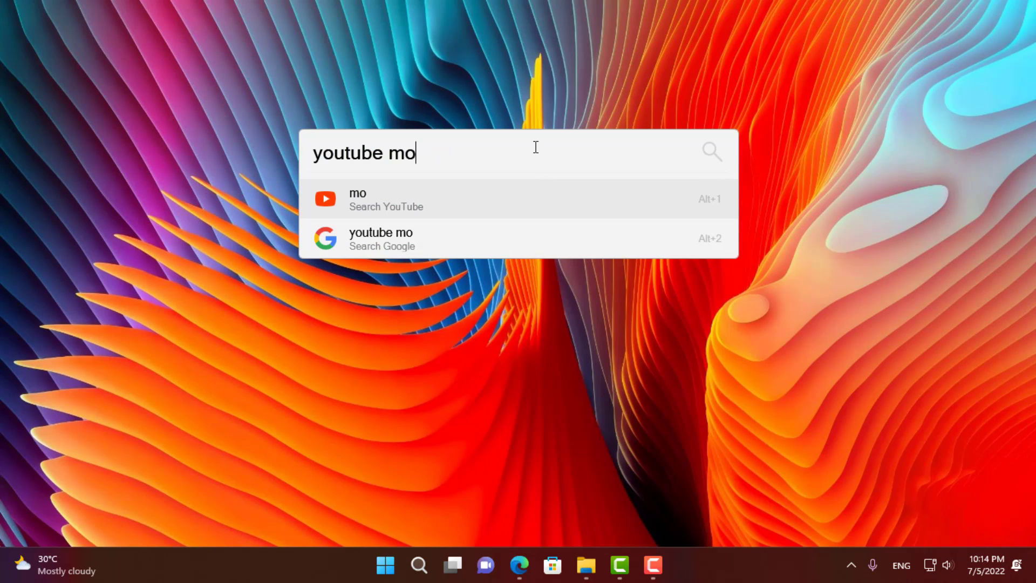
{"action": "type", "text": "pg"}
{"action": "key", "text": "BackSpace"}
{"action": "key", "text": "BackSpace"}
- Search YouTube for 'حل مشكلة التحديثات' in Arabic, browse the results, then minimize Edge
{"action": "key", "text": "alt+shift"}
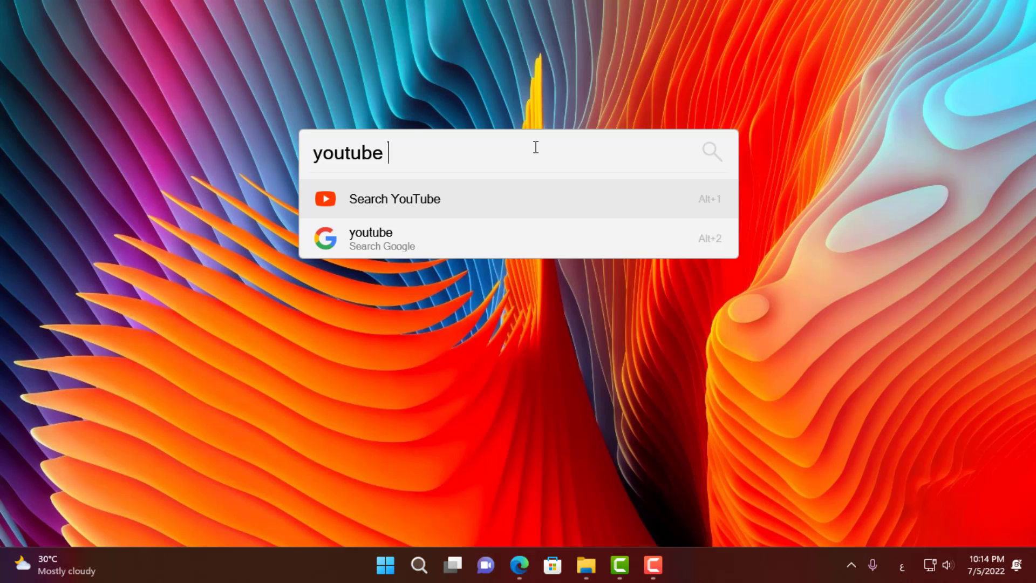
{"action": "type", "text": "جل مش"}
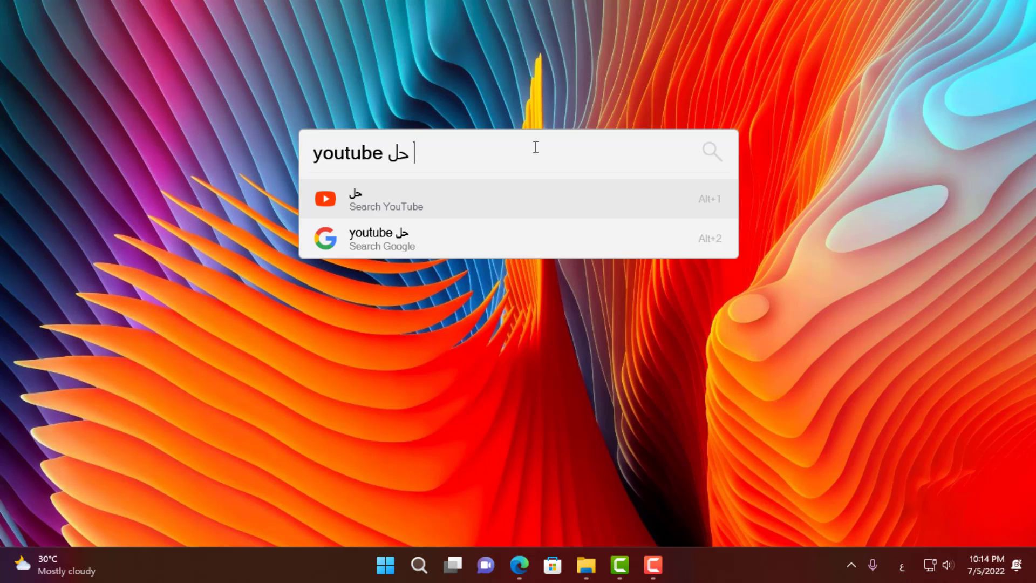
{"action": "type", "text": "كلة التحديثات"}
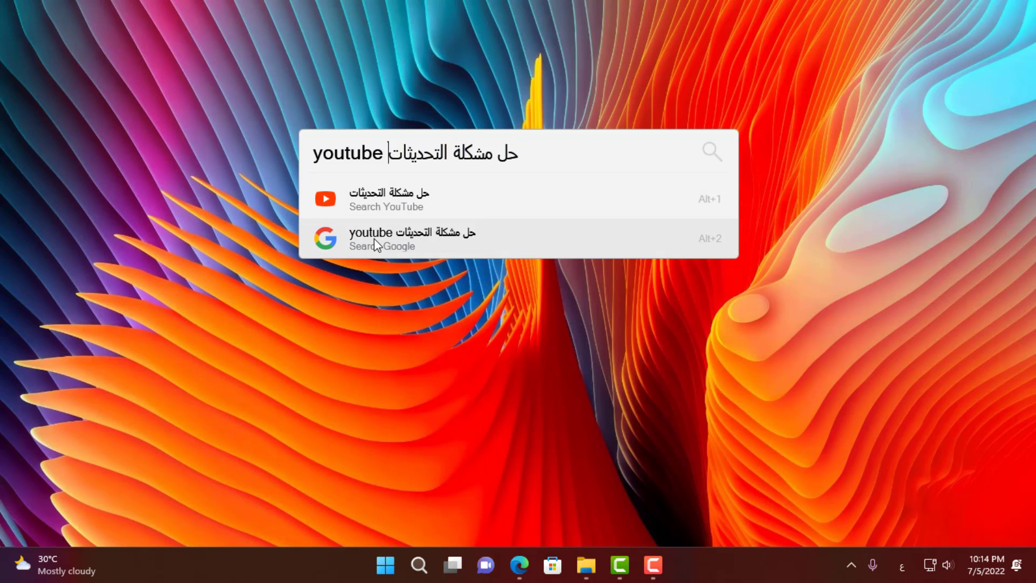
{"action": "left_click", "coordinate": [361, 200]}
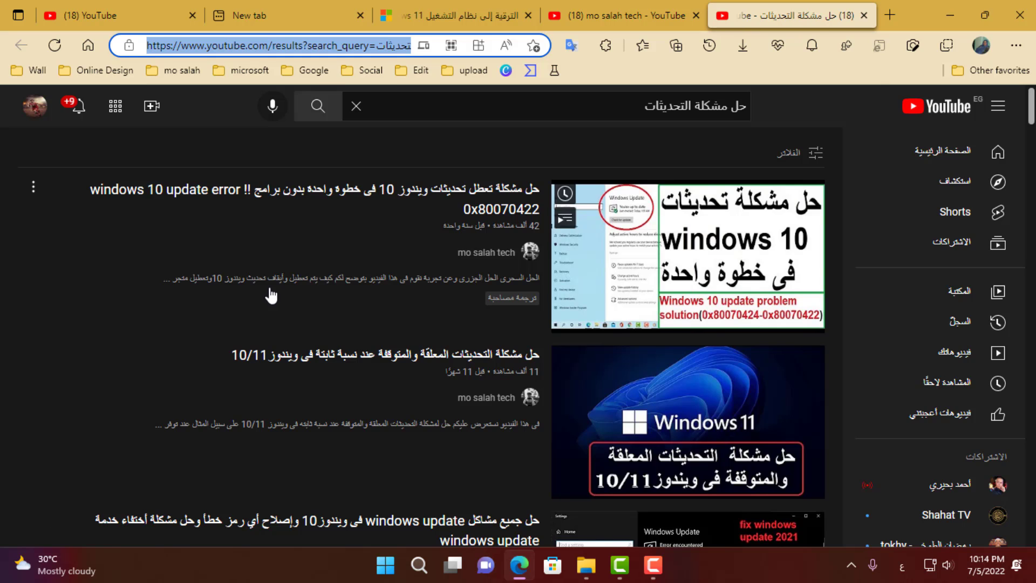
{"action": "scroll", "coordinate": [200, 291], "scroll_direction": "down", "scroll_amount": 4}
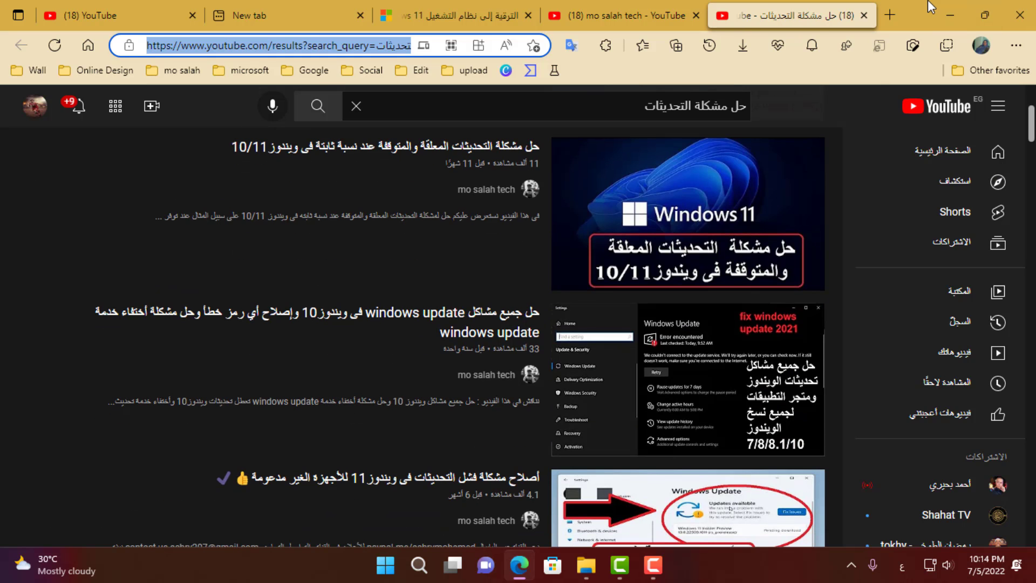
{"action": "left_click", "coordinate": [950, 15]}
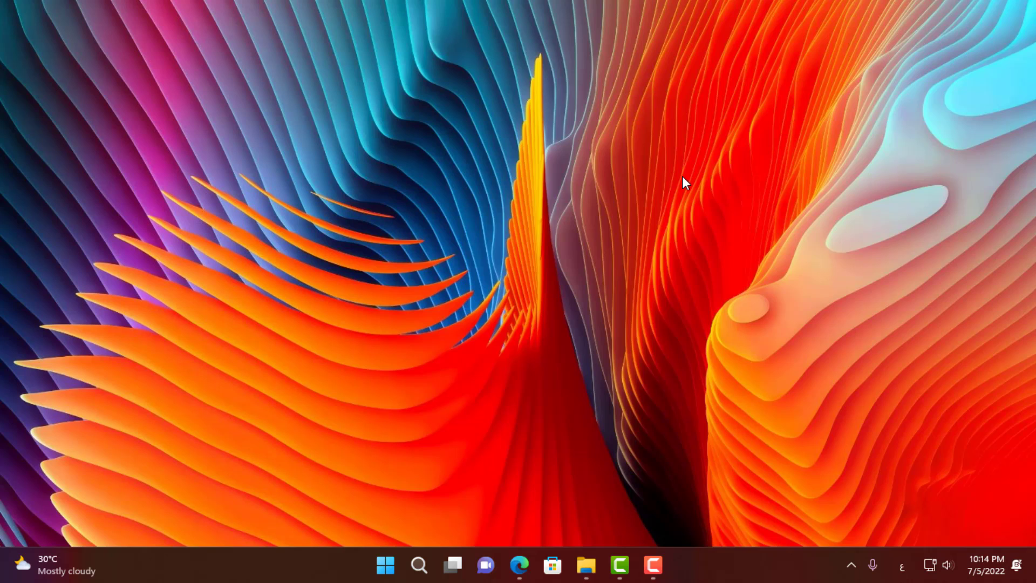
- Switch input to English and look up the Shutdown command with 'sh'
{"action": "key", "text": "alt+space"}
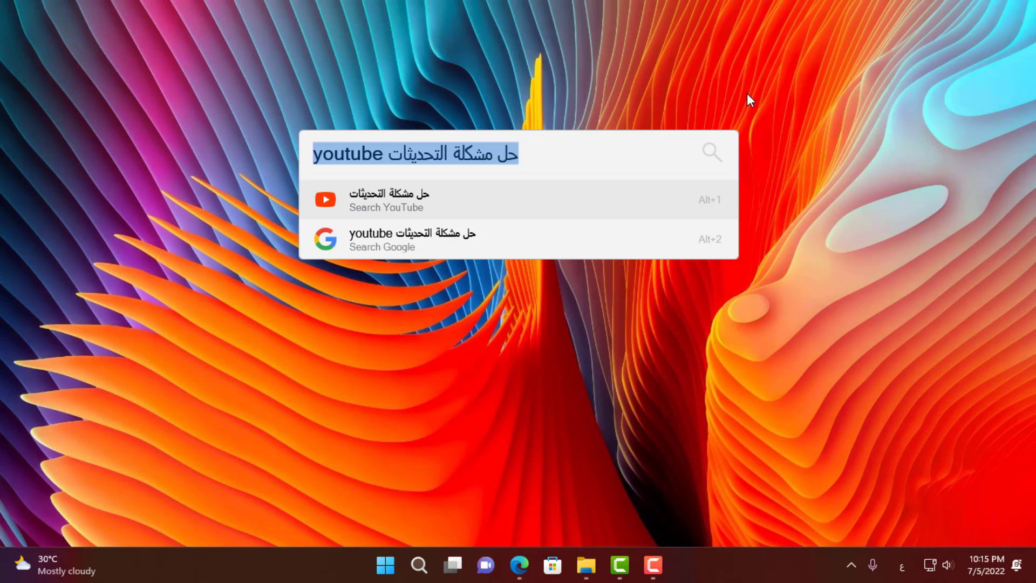
{"action": "key", "text": "alt+shift"}
{"action": "type", "text": "sh"}
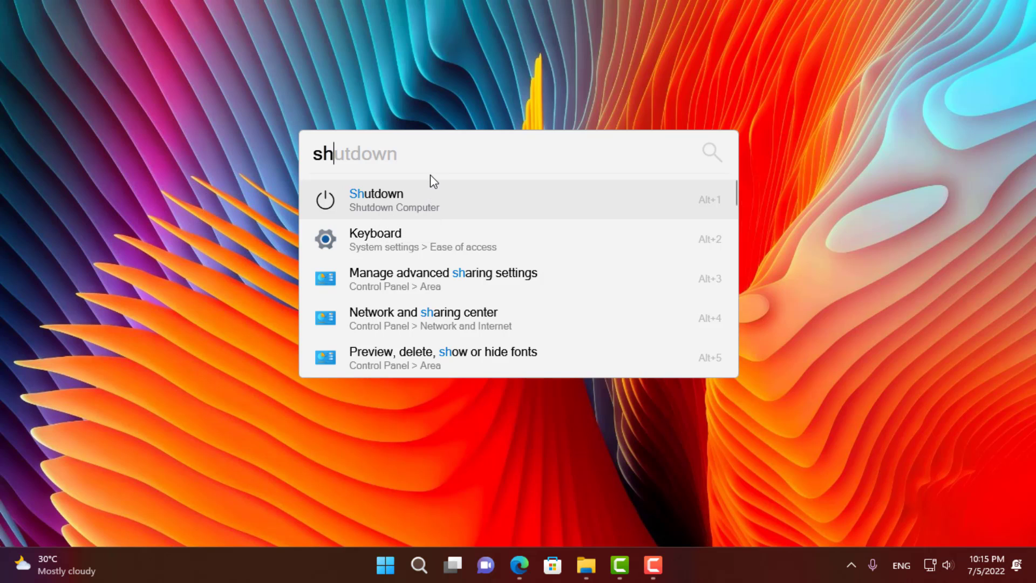
{"action": "key", "text": "BackSpace"}
{"action": "key", "text": "BackSpace"}
- Look up Restart with 'res', then hide and reshow the launcher and clear the query
{"action": "type", "text": "re"}
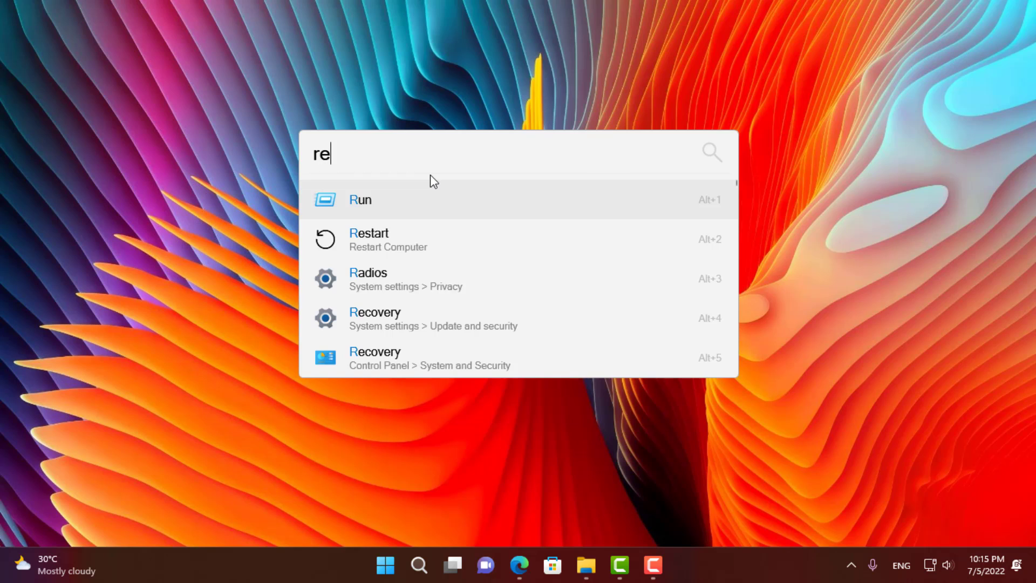
{"action": "type", "text": "s"}
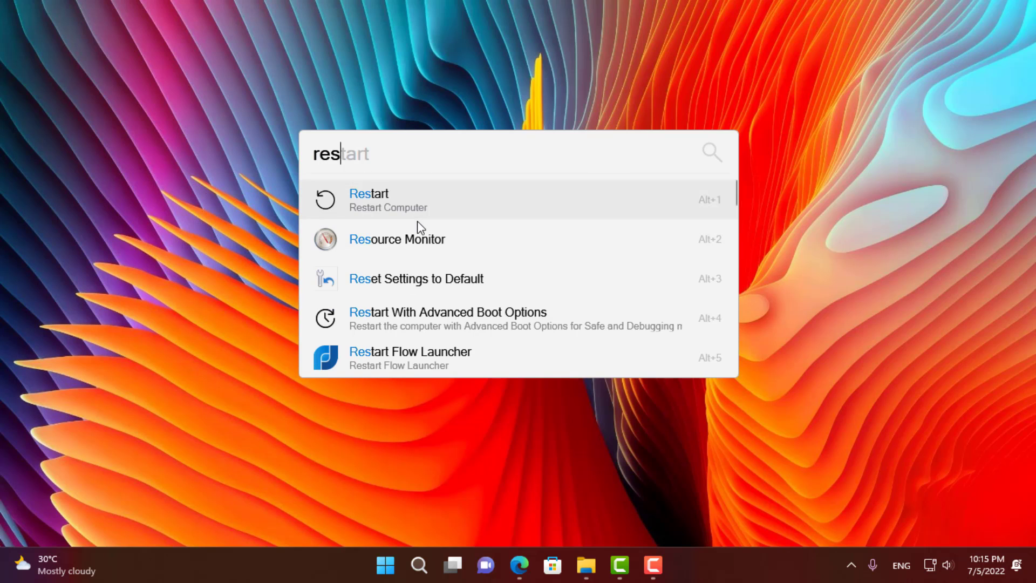
{"action": "key", "text": "Escape"}
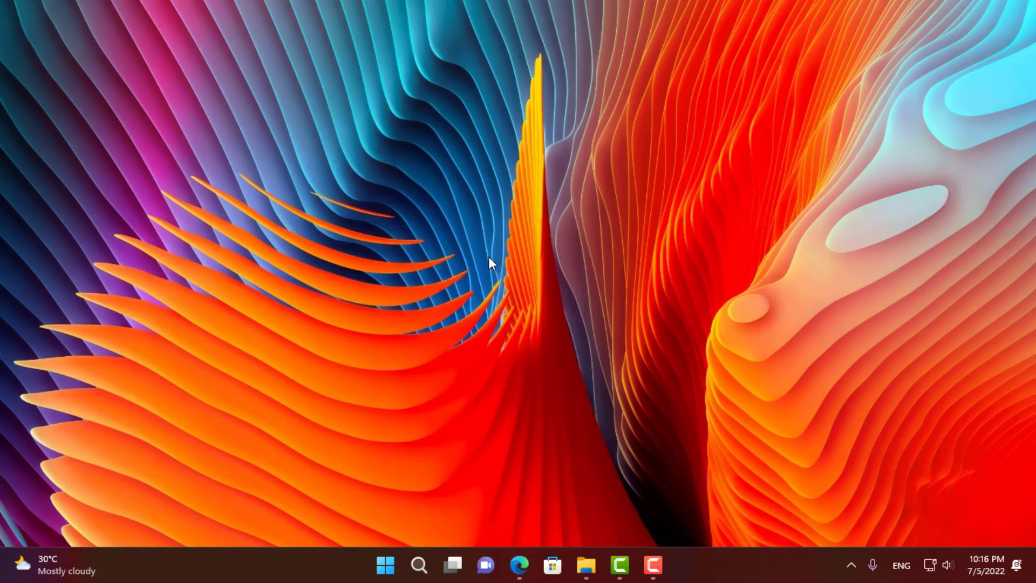
{"action": "key", "text": "alt+space"}
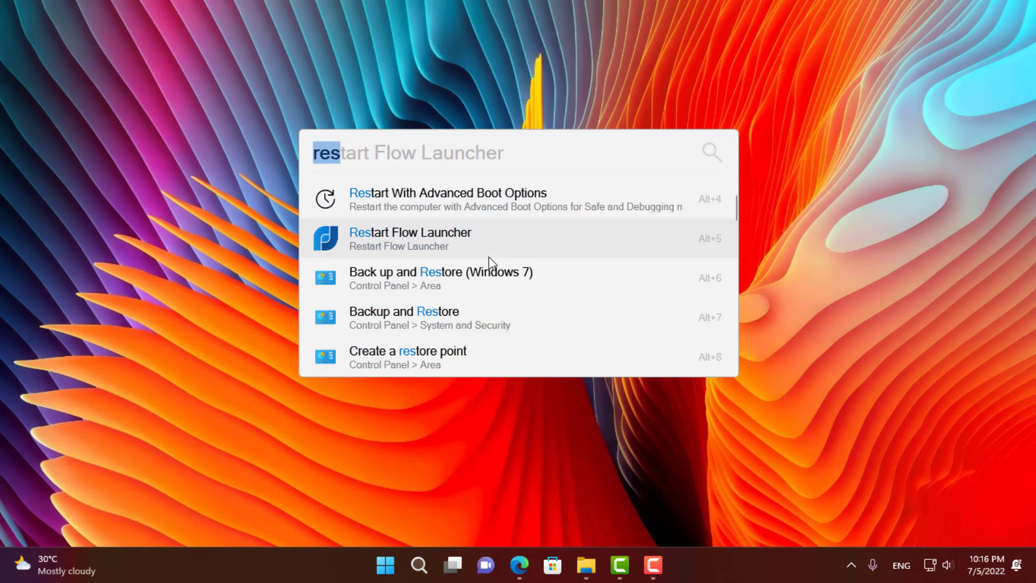
{"action": "key", "text": "BackSpace"}
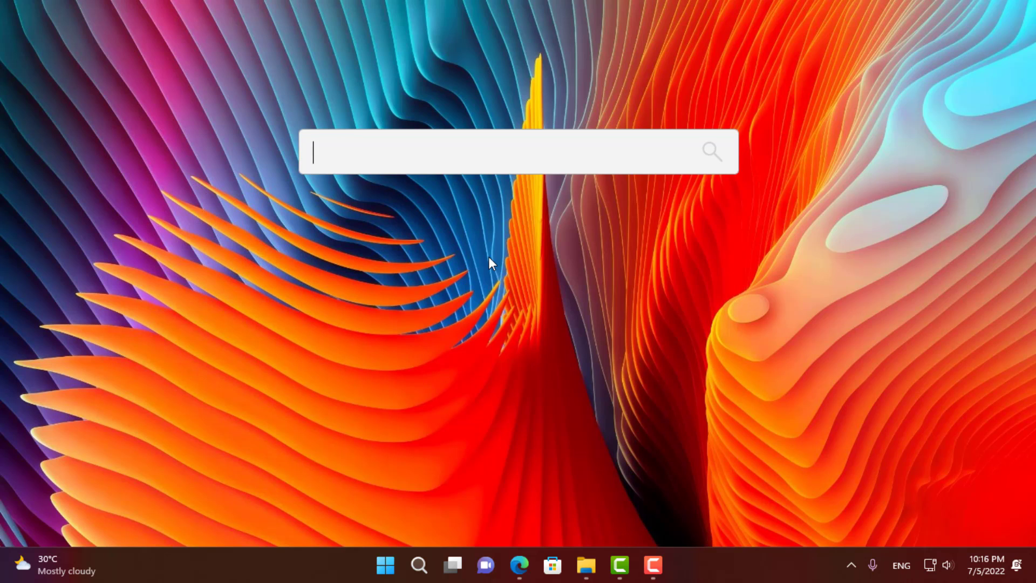
- Rerun 'sfc /scannow' from the '>' shell history and bring its cmd window to the front
{"action": "type", "text": ">"}
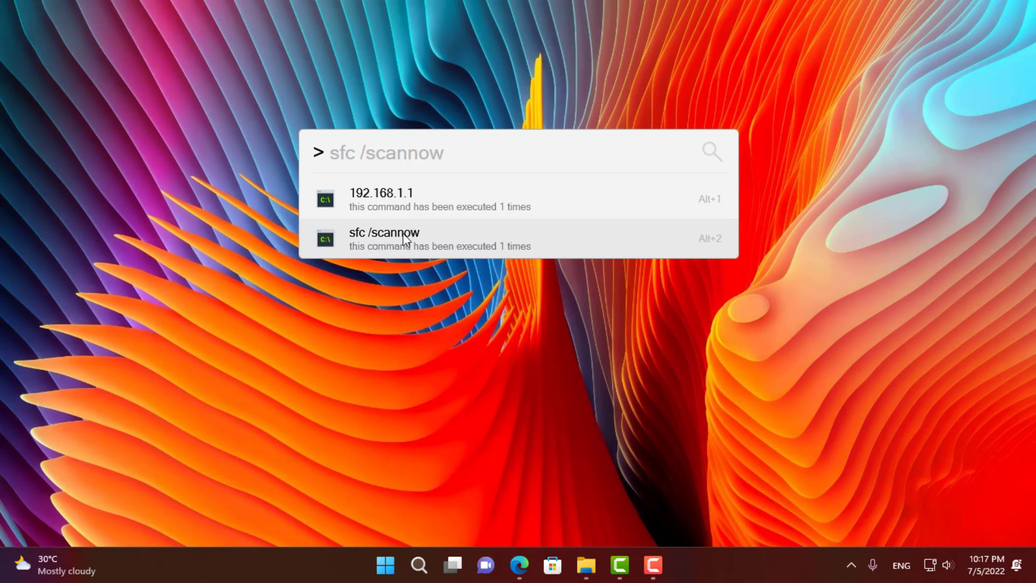
{"action": "left_click", "coordinate": [376, 238]}
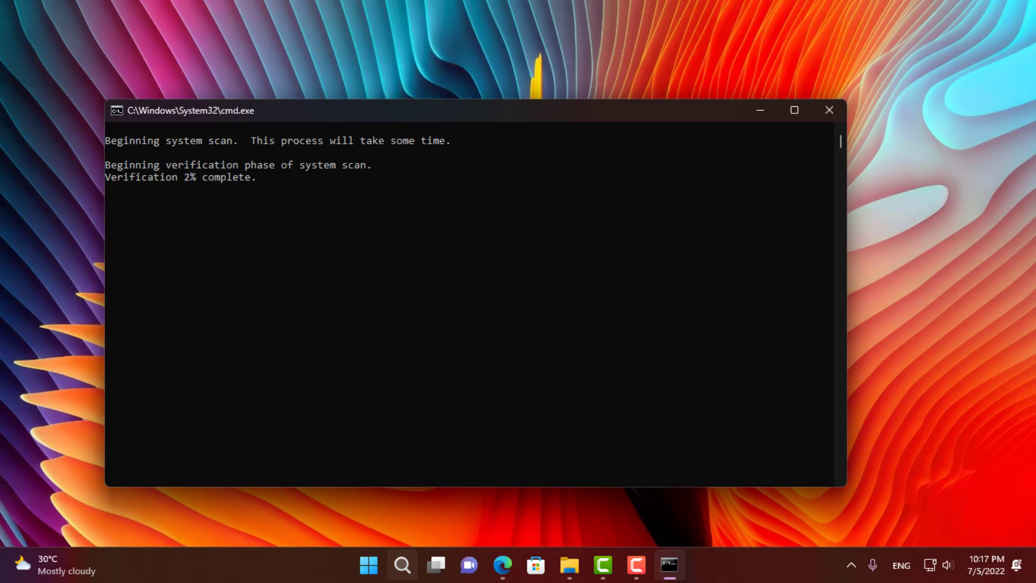
{"action": "left_click", "coordinate": [394, 574]}
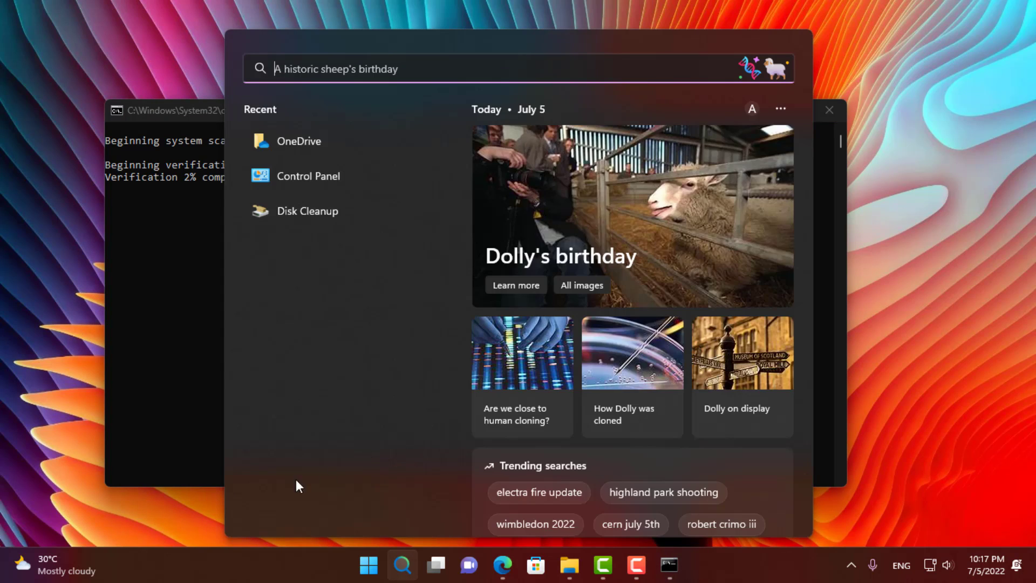
{"action": "left_click", "coordinate": [106, 506]}
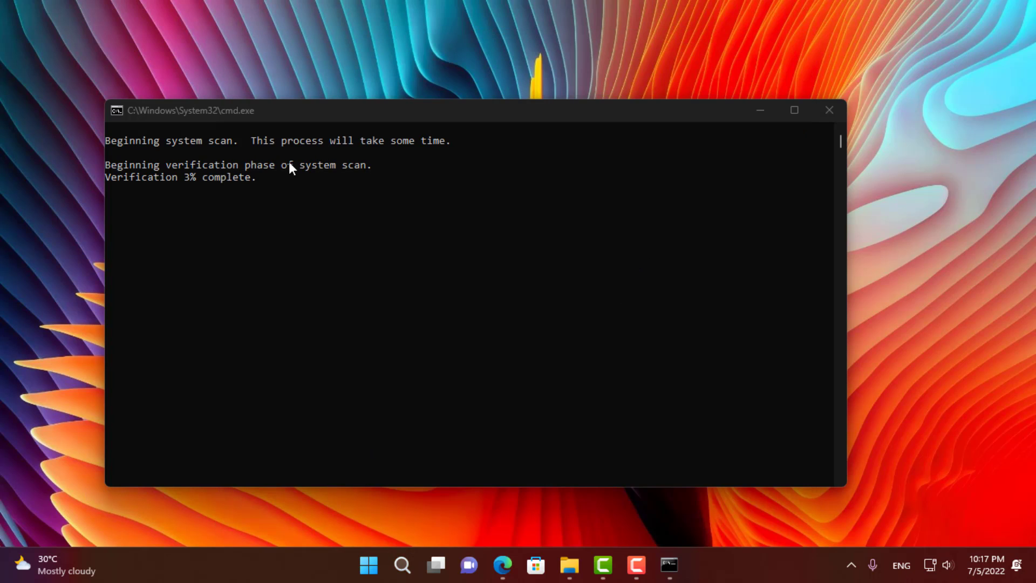
{"action": "left_click", "coordinate": [126, 181]}
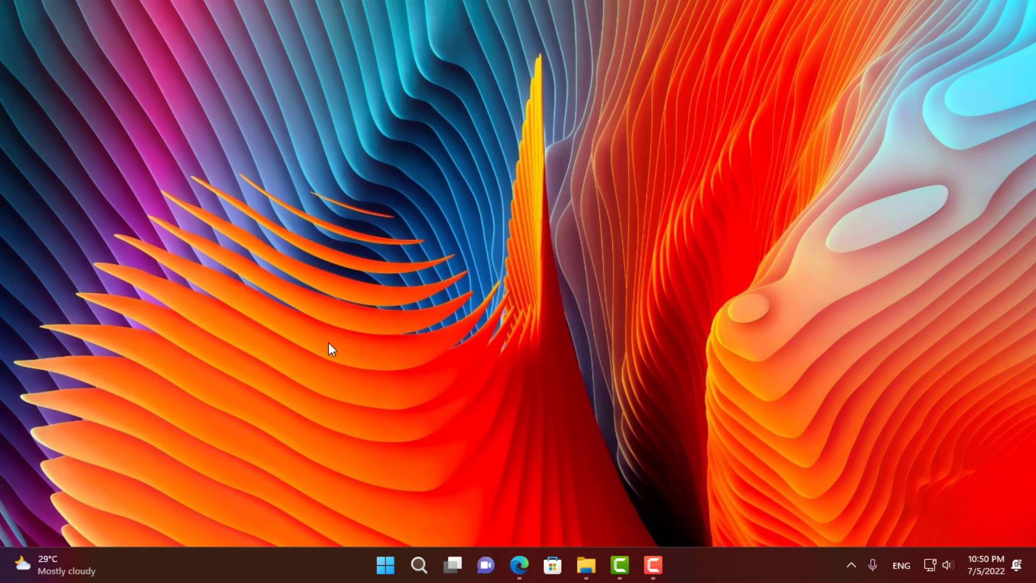
- Evaluate 5+5-5 with Flow Launcher's calculator (result 5), then delete the query
{"action": "key", "text": "alt+space"}
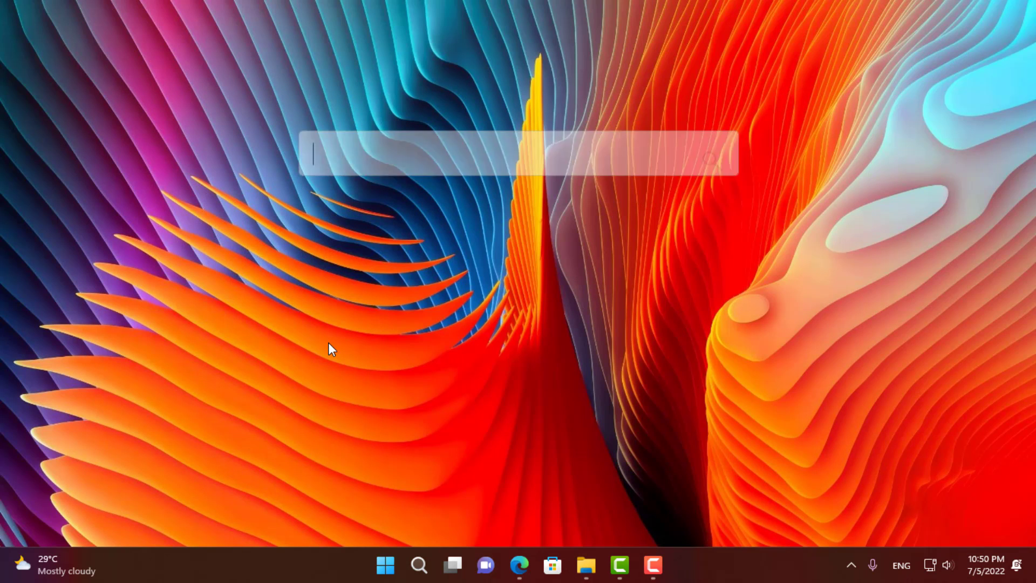
{"action": "type", "text": "5+"}
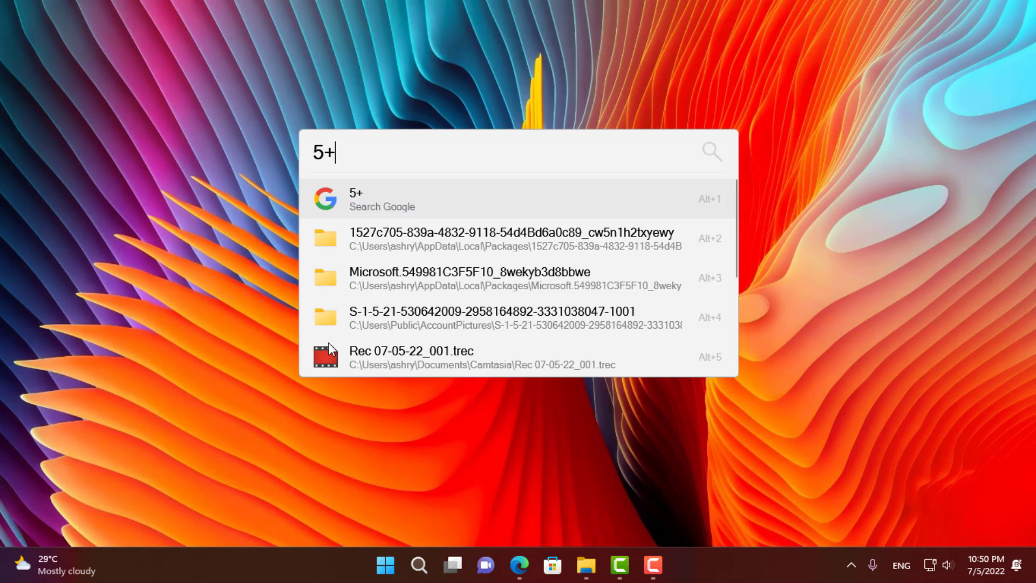
{"action": "type", "text": "5-5"}
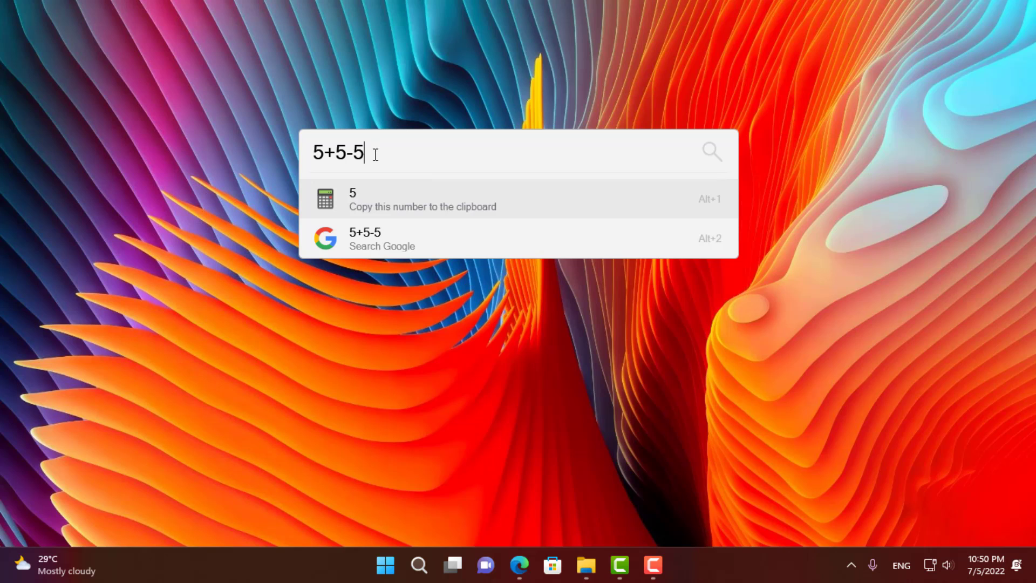
{"action": "left_click_drag", "start_coordinate": [367, 154], "coordinate": [298, 157]}
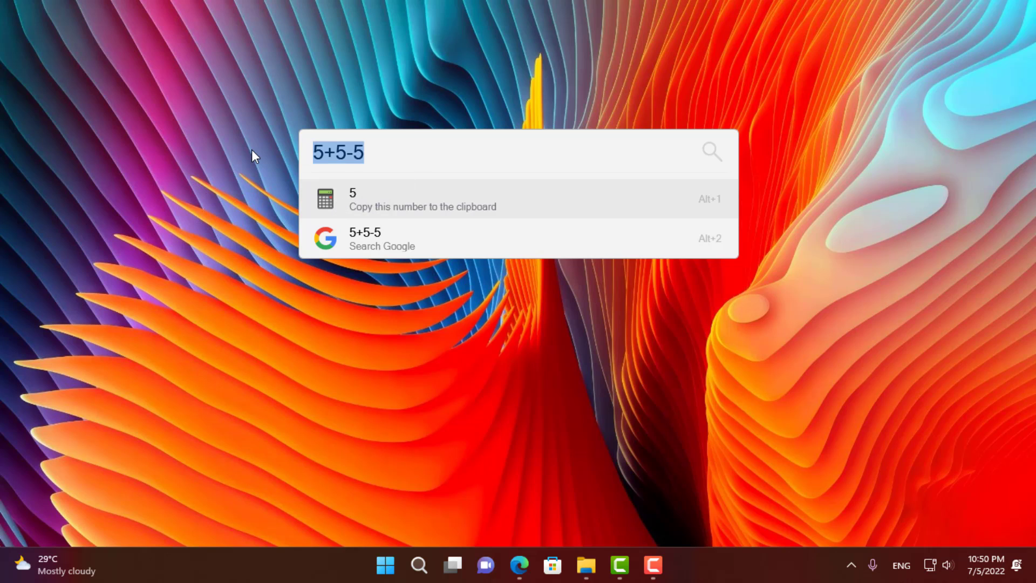
{"action": "key", "text": "BackSpace"}
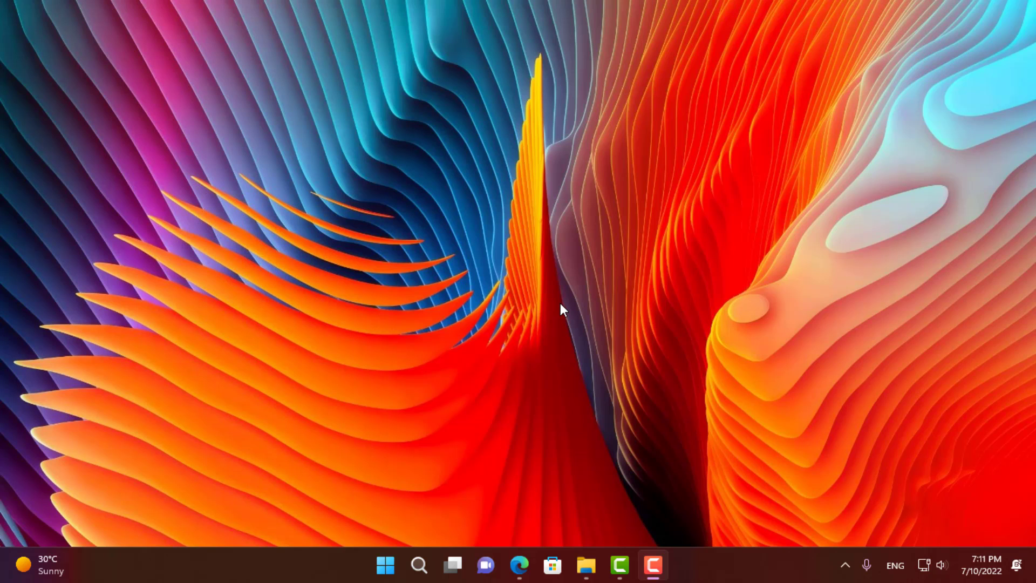
- Open and close File Explorer's Home view, then open Flow Launcher Settings from its tray icon
{"action": "left_click", "coordinate": [589, 559]}
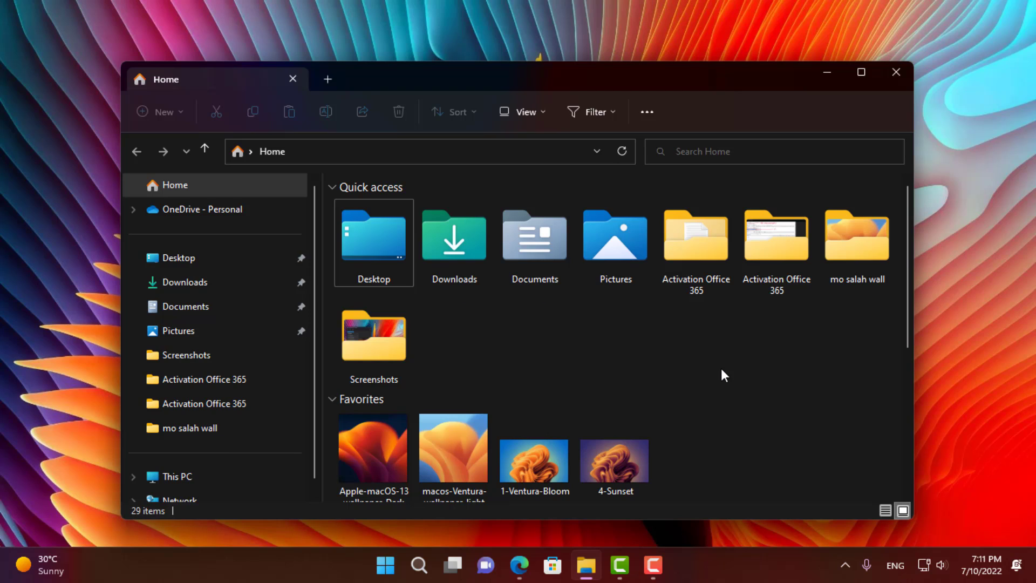
{"action": "left_click", "coordinate": [896, 72]}
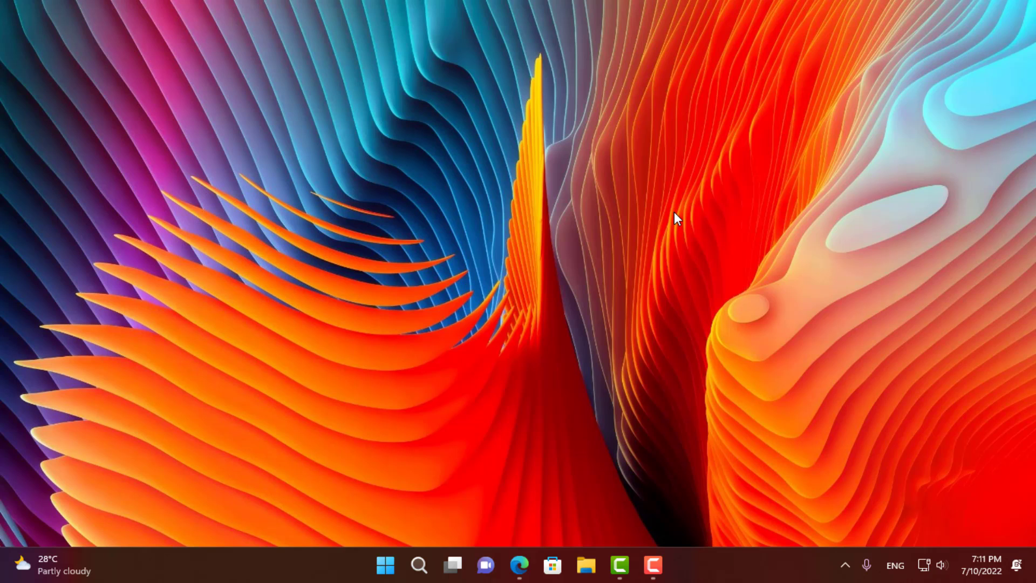
{"action": "left_click", "coordinate": [845, 565]}
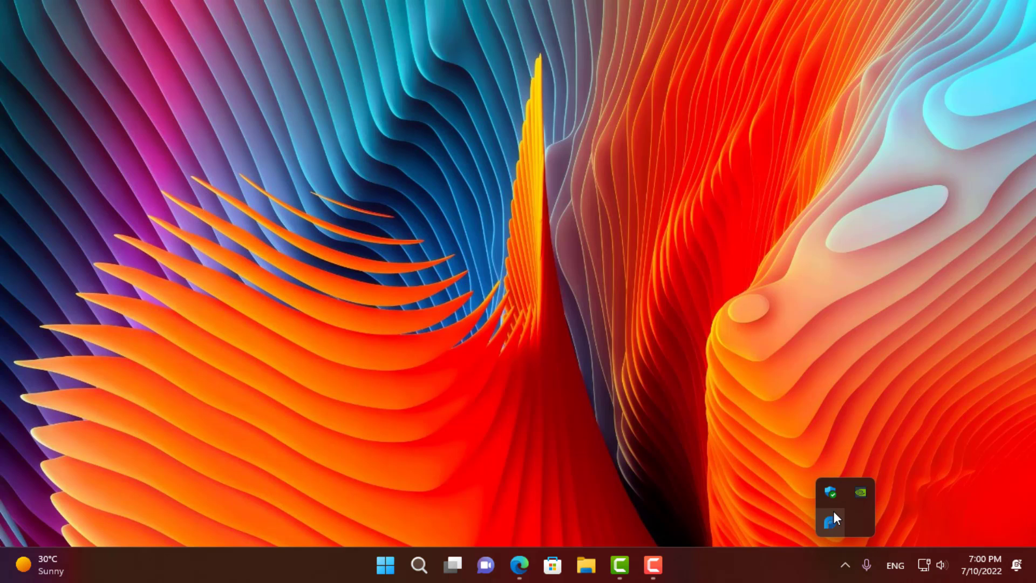
{"action": "right_click", "coordinate": [833, 513]}
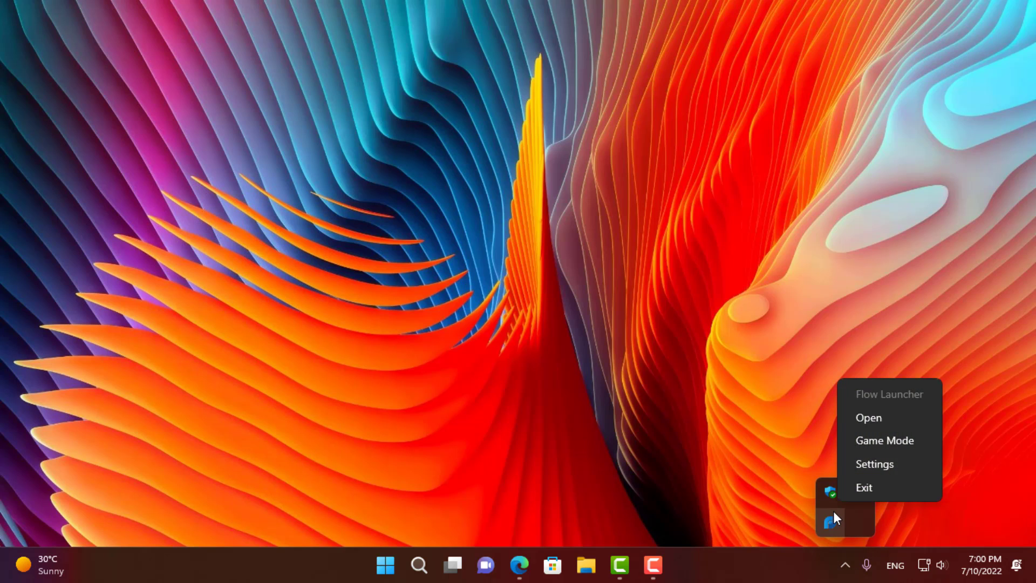
{"action": "left_click", "coordinate": [894, 469]}
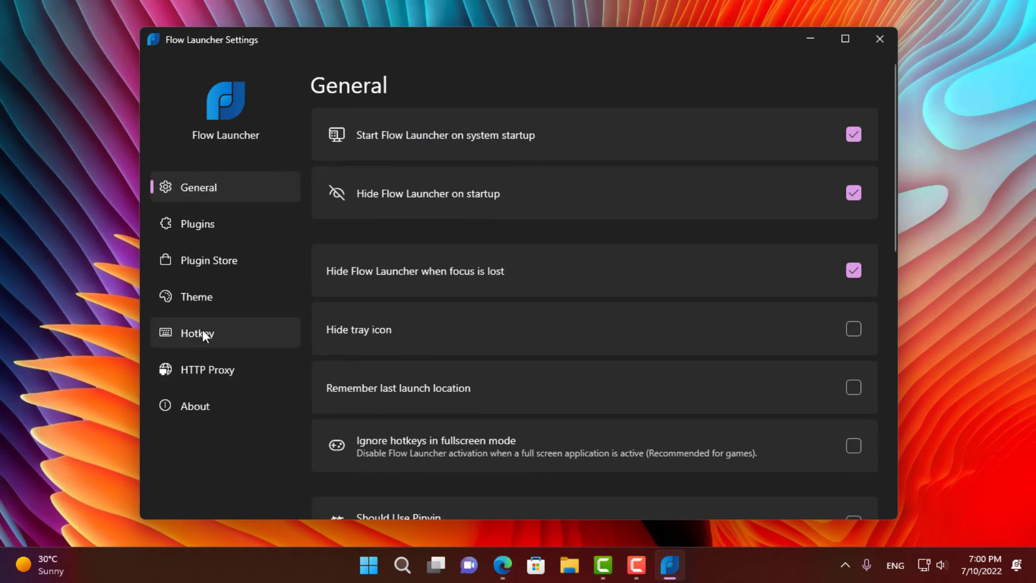
- Start installing the Everything plugin from the Plugin Store via 'pm install Everything'
{"action": "left_click", "coordinate": [182, 265]}
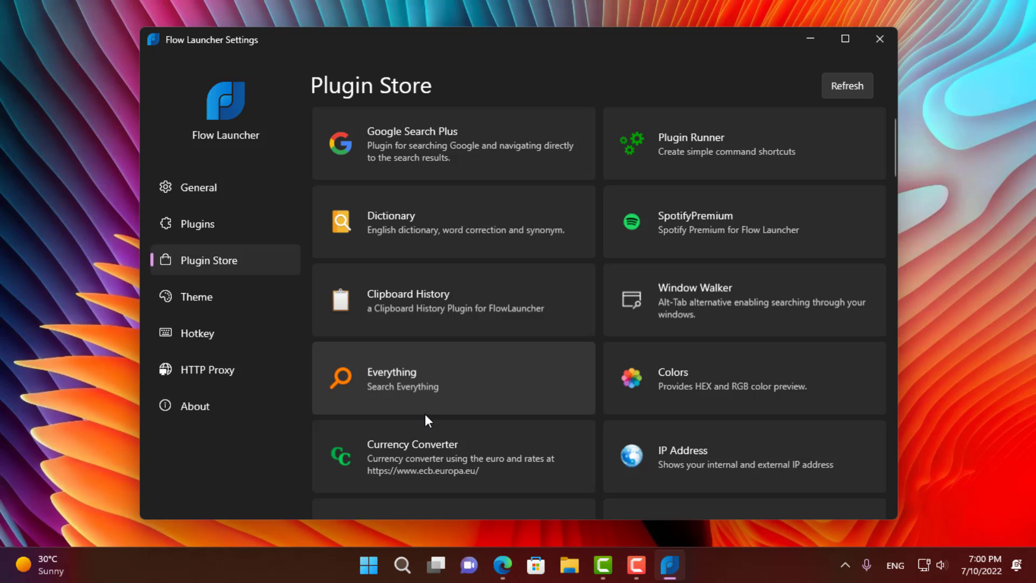
{"action": "left_click", "coordinate": [393, 388]}
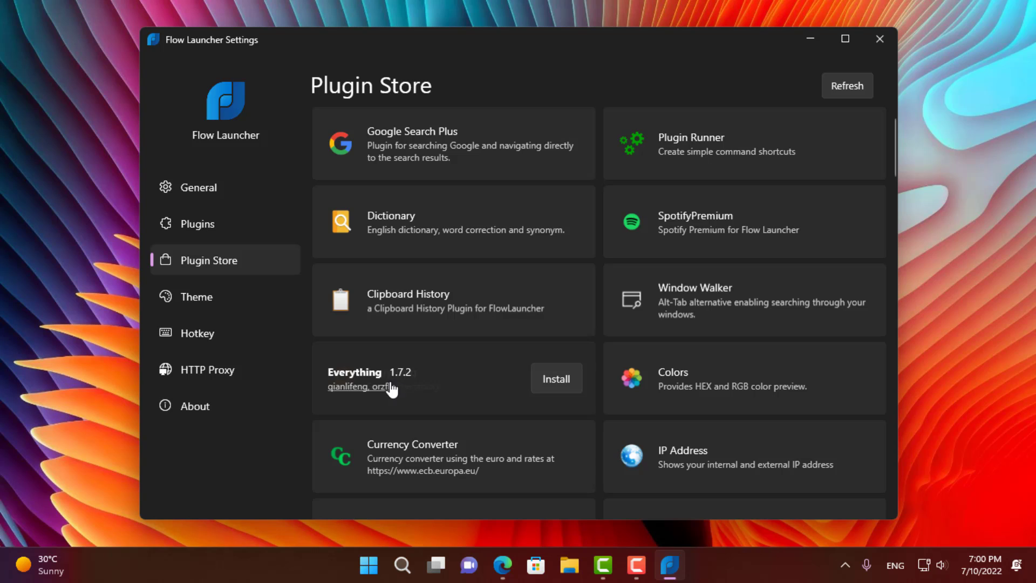
{"action": "left_click", "coordinate": [550, 378]}
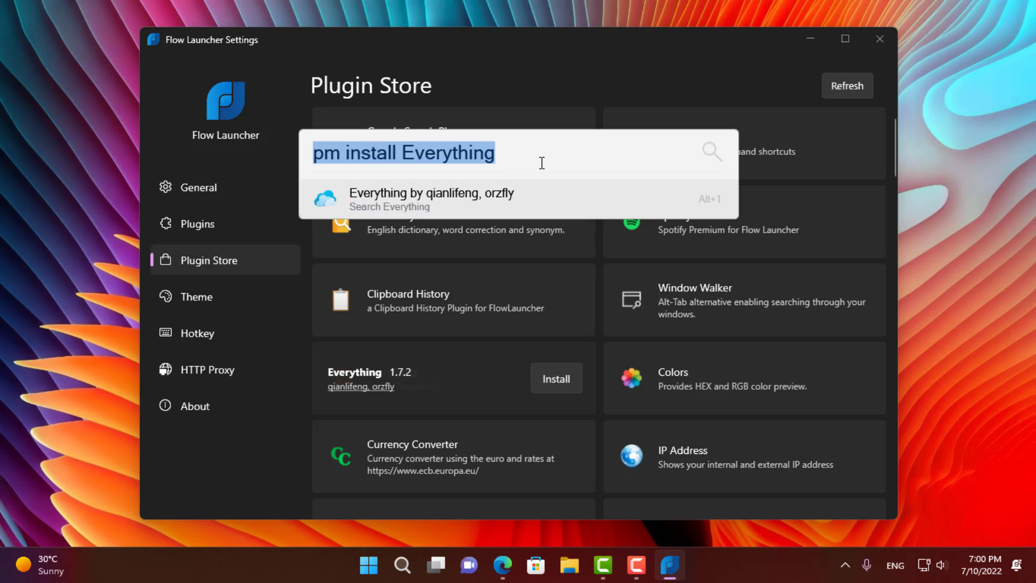
{"action": "key", "text": "Return"}
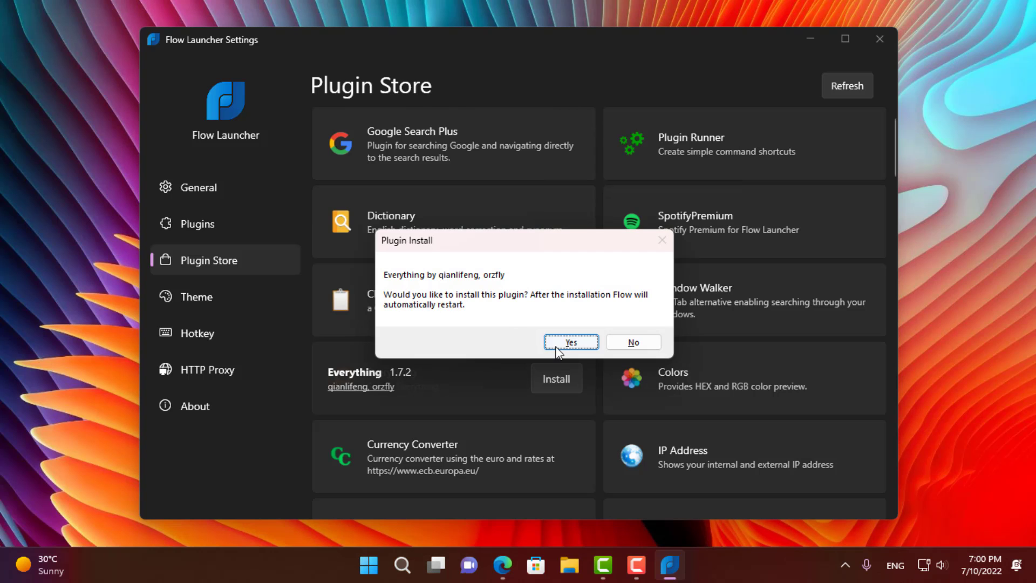
{"action": "left_click", "coordinate": [558, 345]}
{"action": "right_click", "coordinate": [447, 214]}
- Approve the plugin install and auto-install Everything, search 'pro', browse indexed items, then close it
{"action": "left_click", "coordinate": [525, 284]}
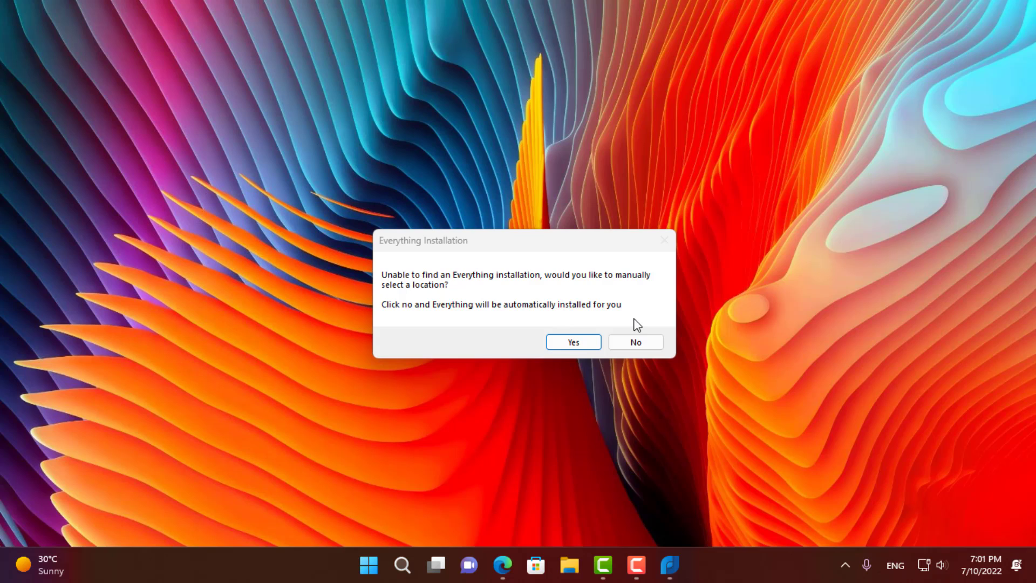
{"action": "left_click", "coordinate": [635, 342]}
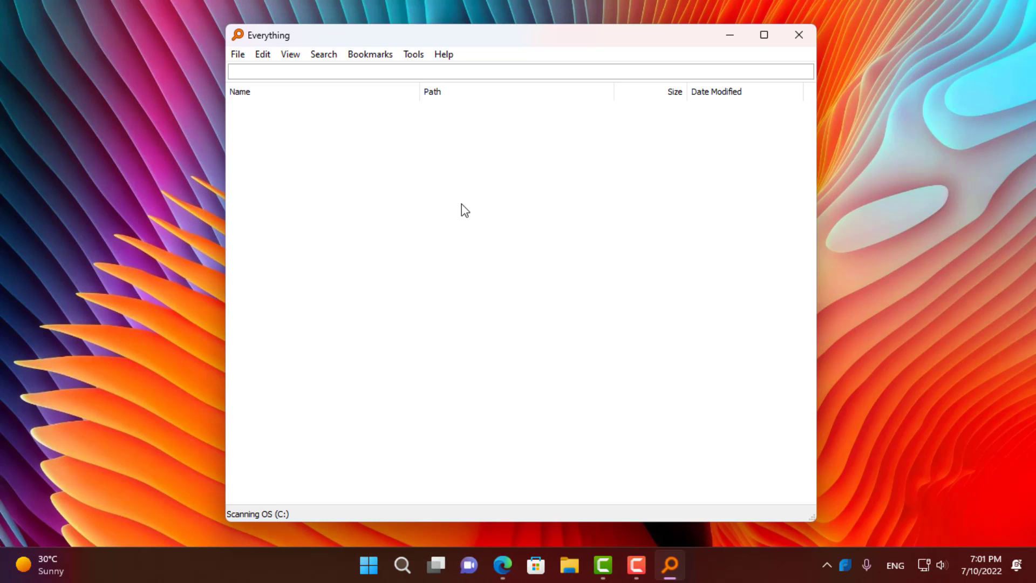
{"action": "type", "text": "p"}
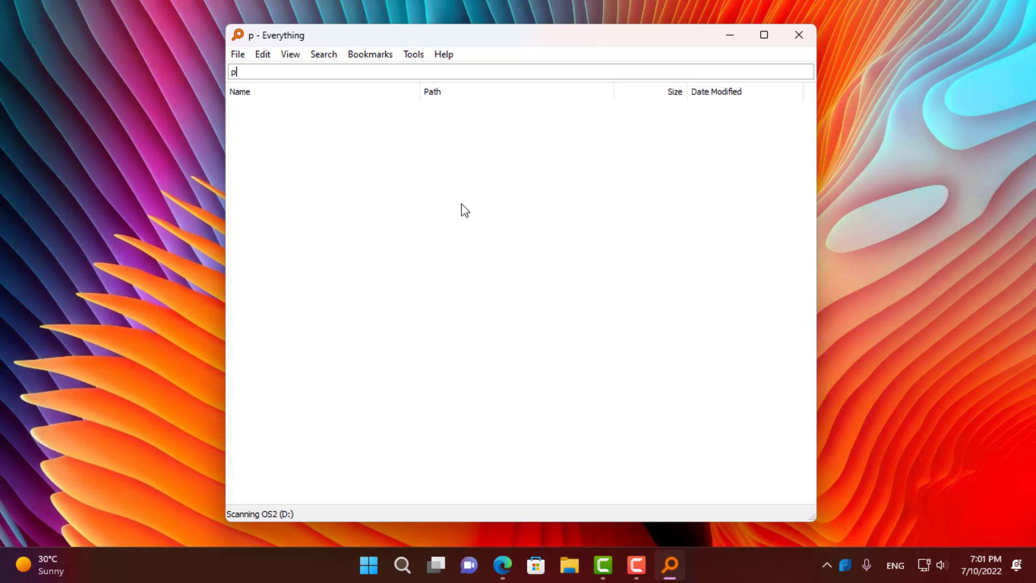
{"action": "type", "text": "ro"}
{"action": "key", "text": "BackSpace"}
{"action": "key", "text": "BackSpace"}
{"action": "key", "text": "BackSpace"}
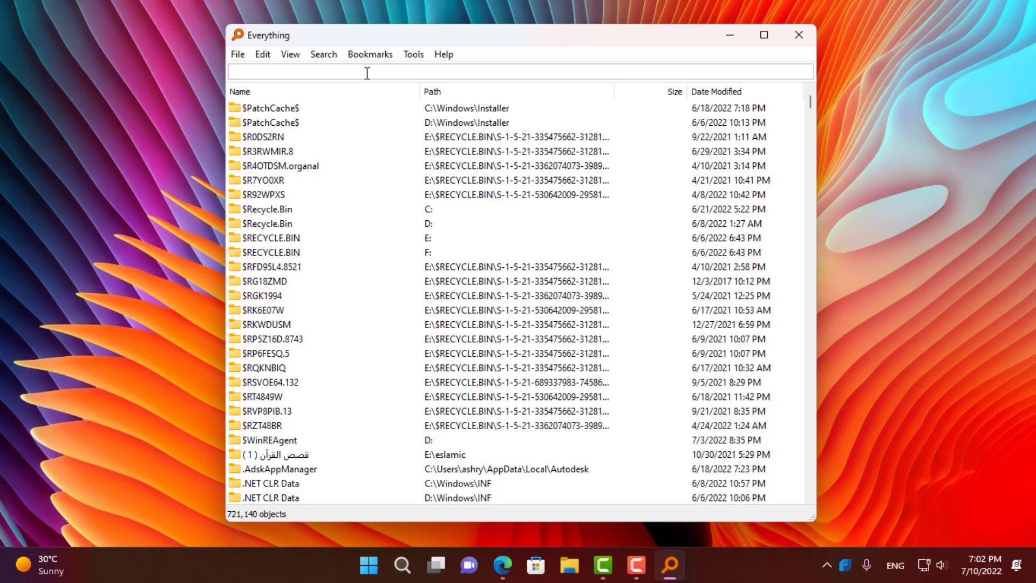
{"action": "type", "text": "pro"}
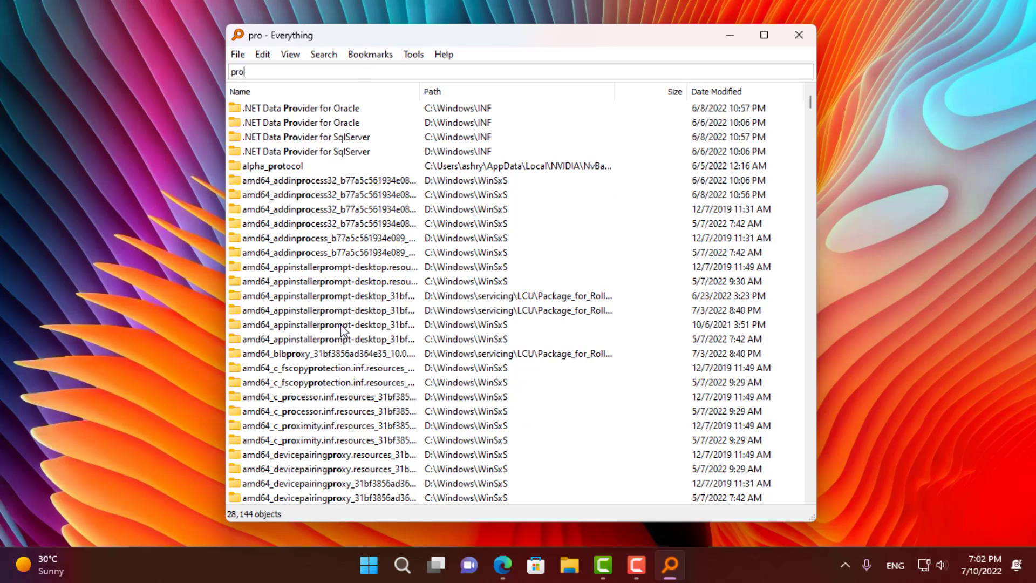
{"action": "scroll", "coordinate": [329, 273], "scroll_direction": "down", "scroll_amount": 12}
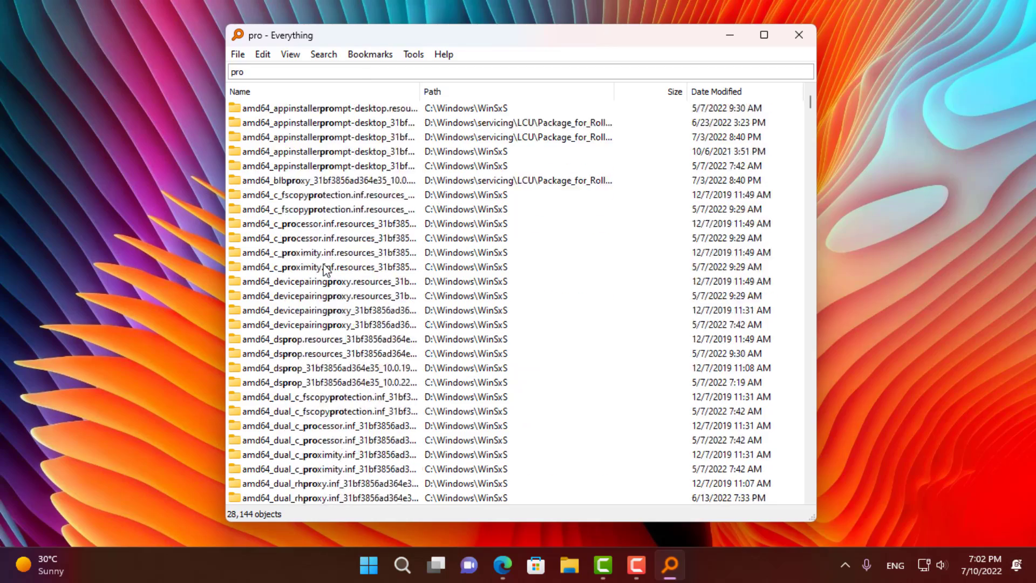
{"action": "scroll", "coordinate": [336, 280], "scroll_direction": "down", "scroll_amount": 20}
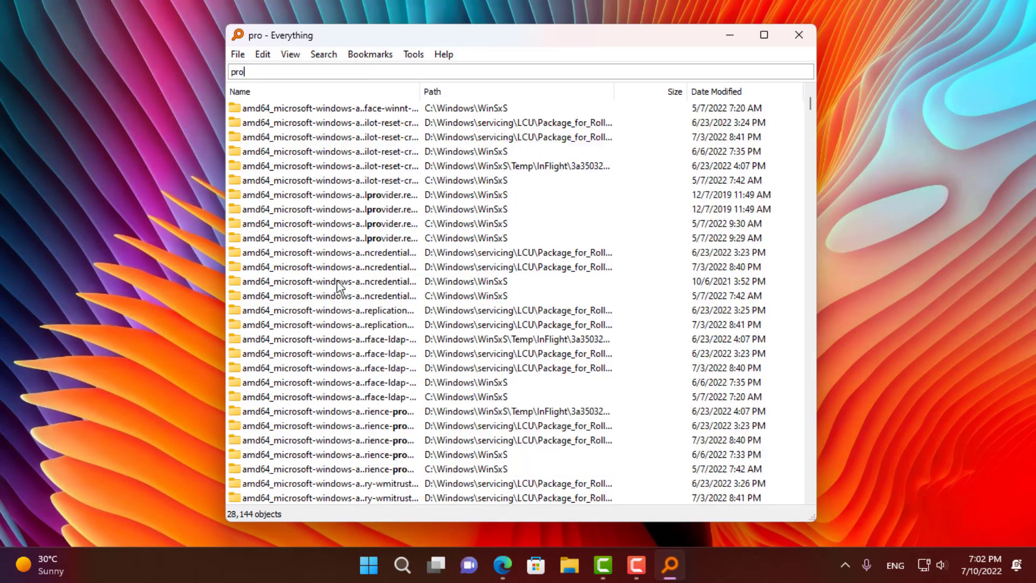
{"action": "scroll", "coordinate": [337, 290], "scroll_direction": "down", "scroll_amount": 10}
{"action": "left_click", "coordinate": [798, 35]}
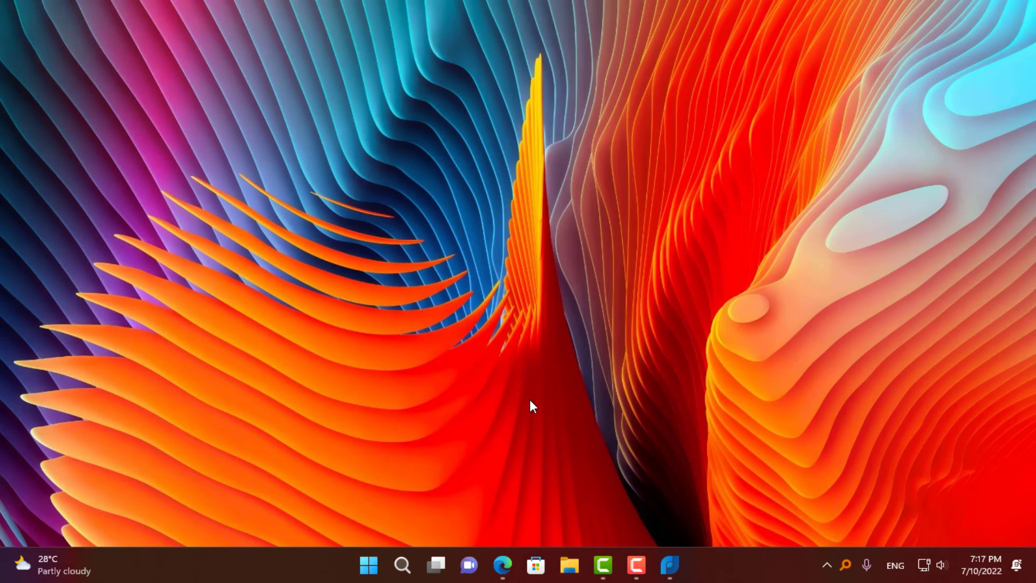
{"action": "key", "text": "alt+space"}
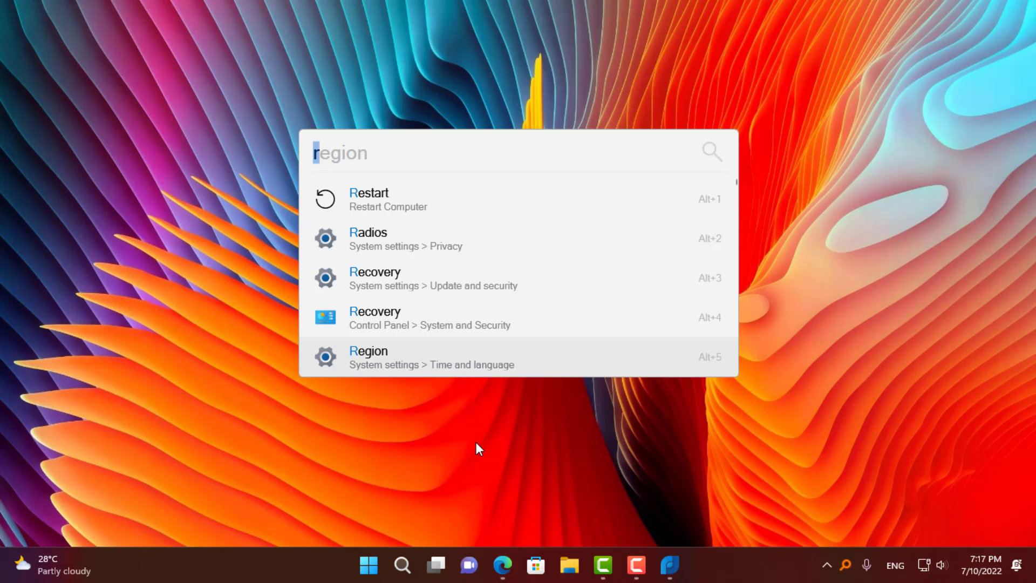
{"action": "type", "text": "f"}
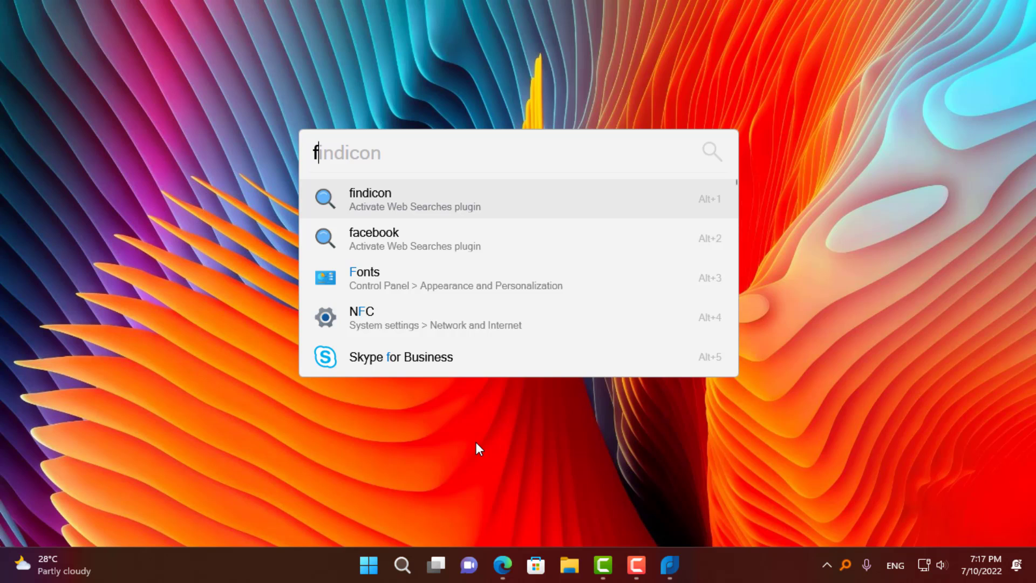
{"action": "type", "text": ":"}
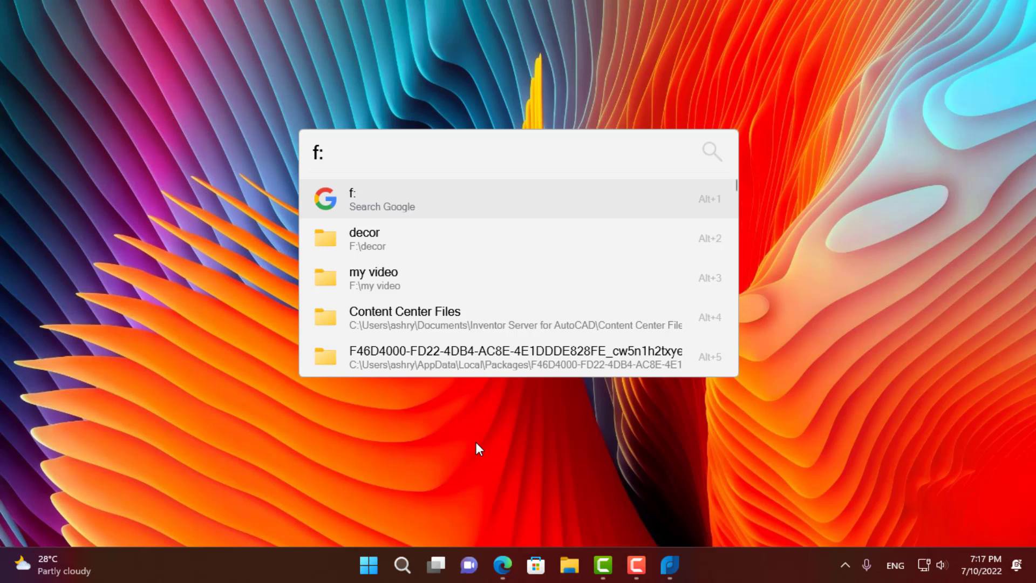
{"action": "type", "text": "my video"}
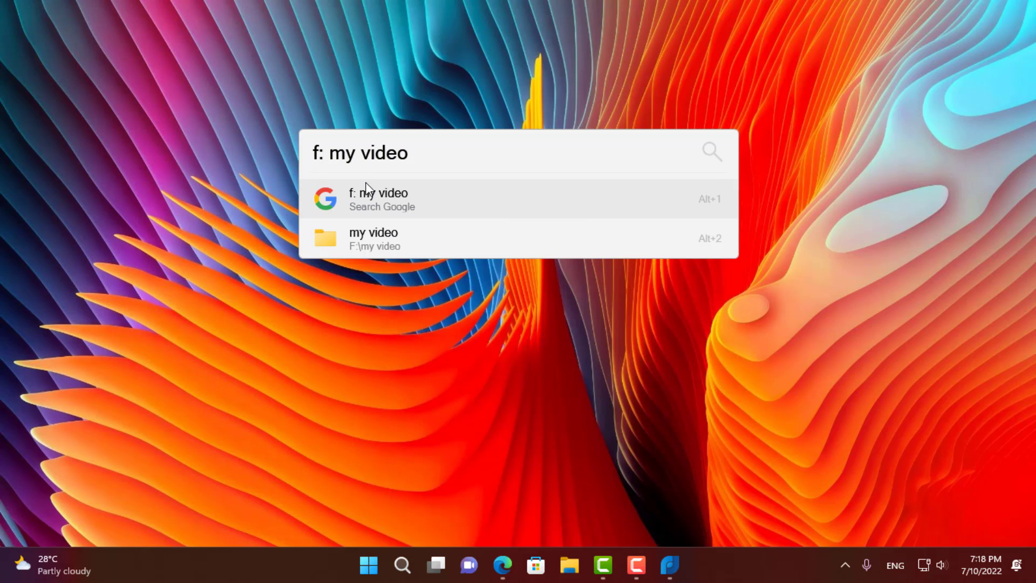
{"action": "left_click", "coordinate": [386, 238]}
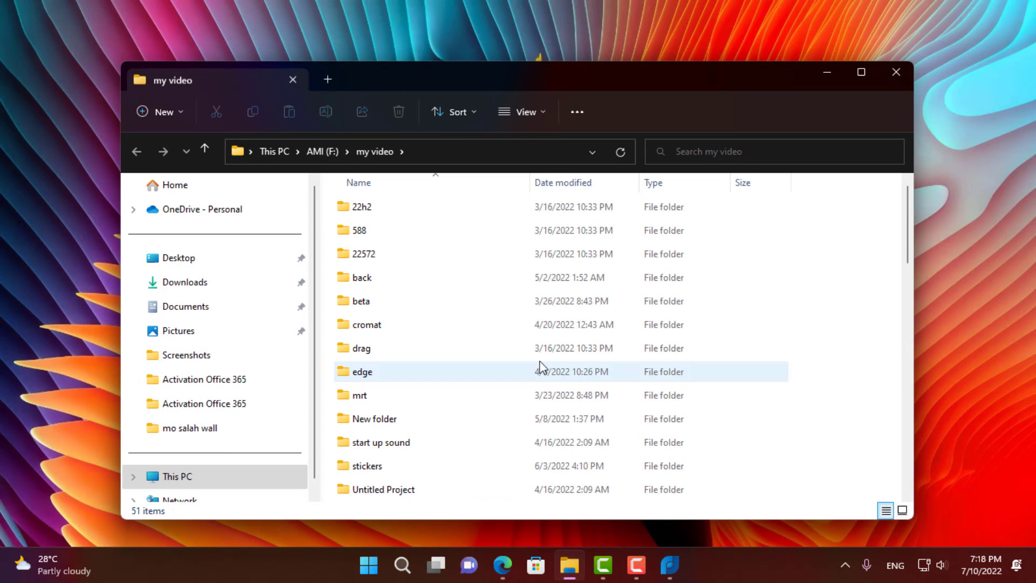
{"action": "left_click", "coordinate": [895, 72]}
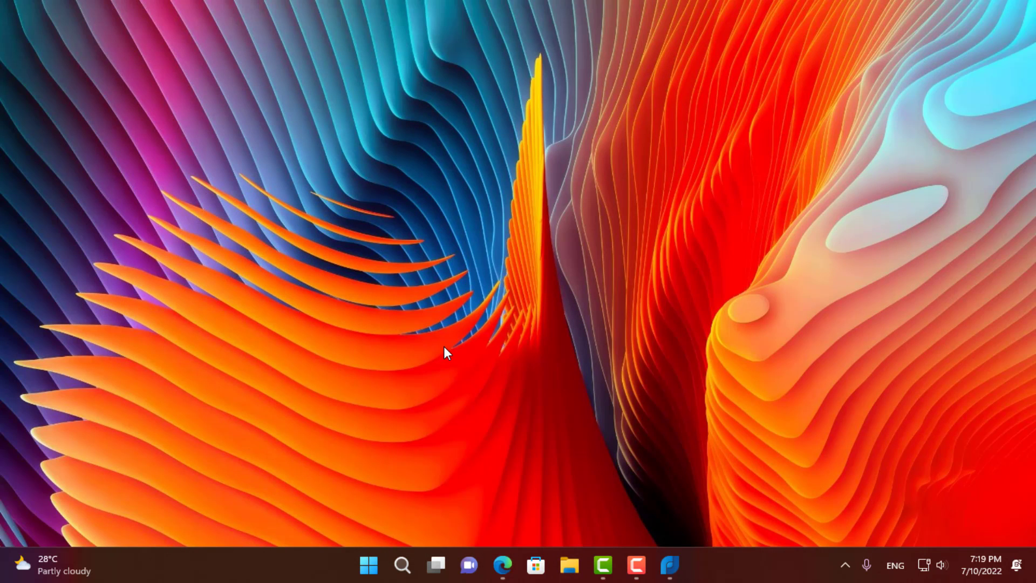
{"action": "key", "text": "alt+space"}
{"action": "type", "text": "d"}
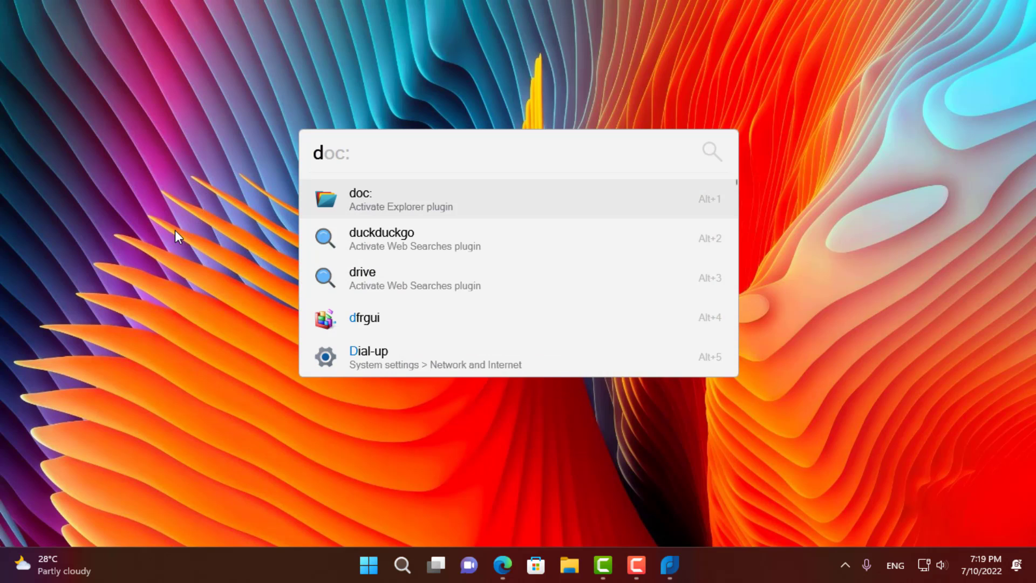
{"action": "type", "text": ":"}
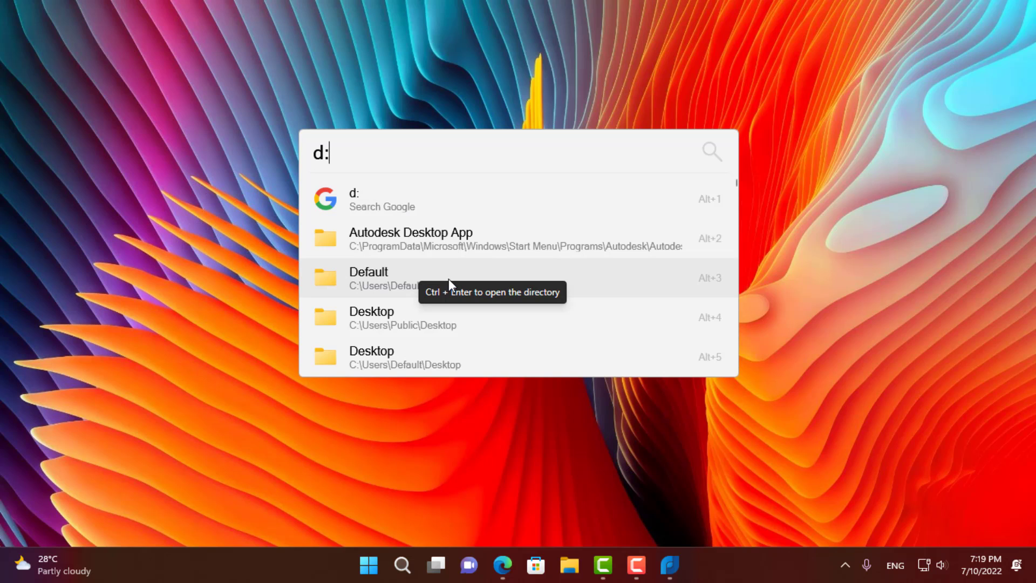
{"action": "scroll", "coordinate": [437, 277], "scroll_direction": "down", "scroll_amount": 2}
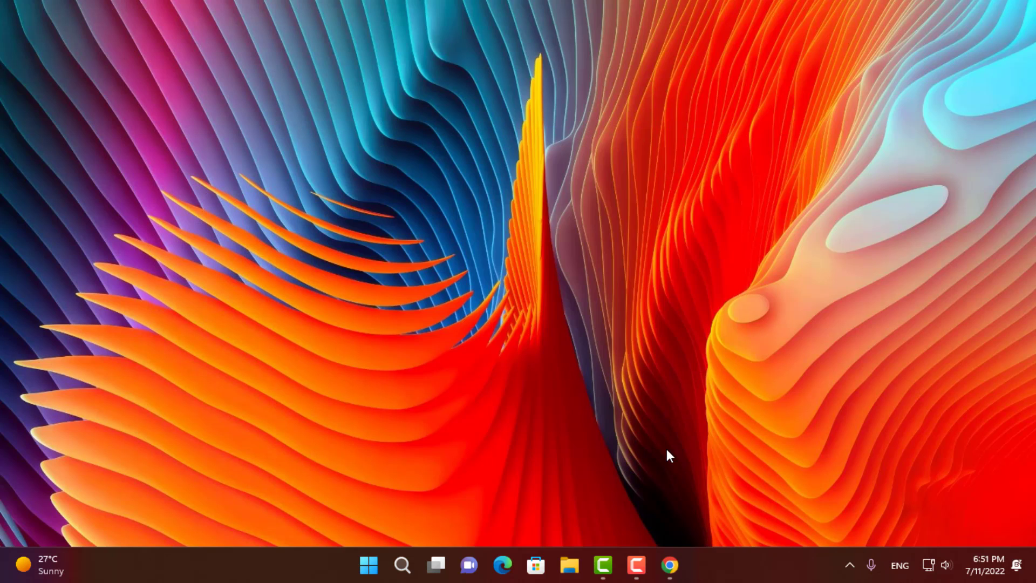
{"action": "key", "text": "alt+space"}
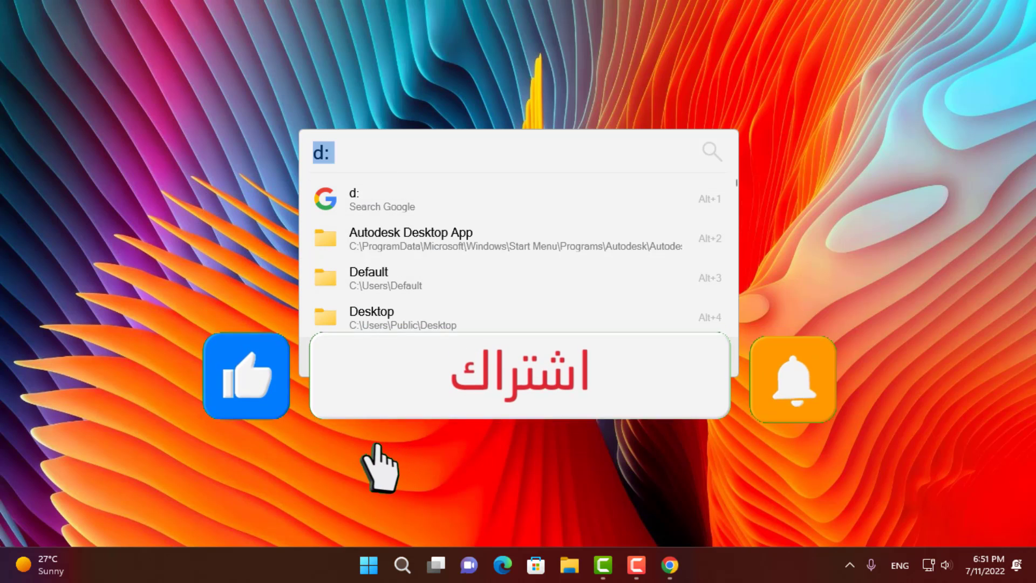
{"action": "left_click", "coordinate": [452, 246]}
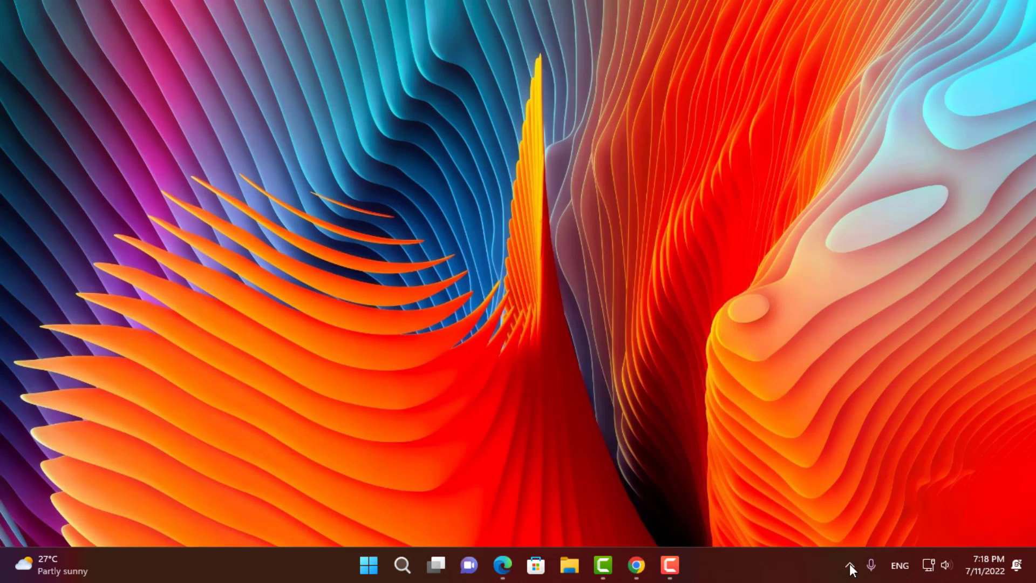
- Open Flow Launcher's Settings from its icon in the system tray
{"action": "left_click", "coordinate": [849, 565]}
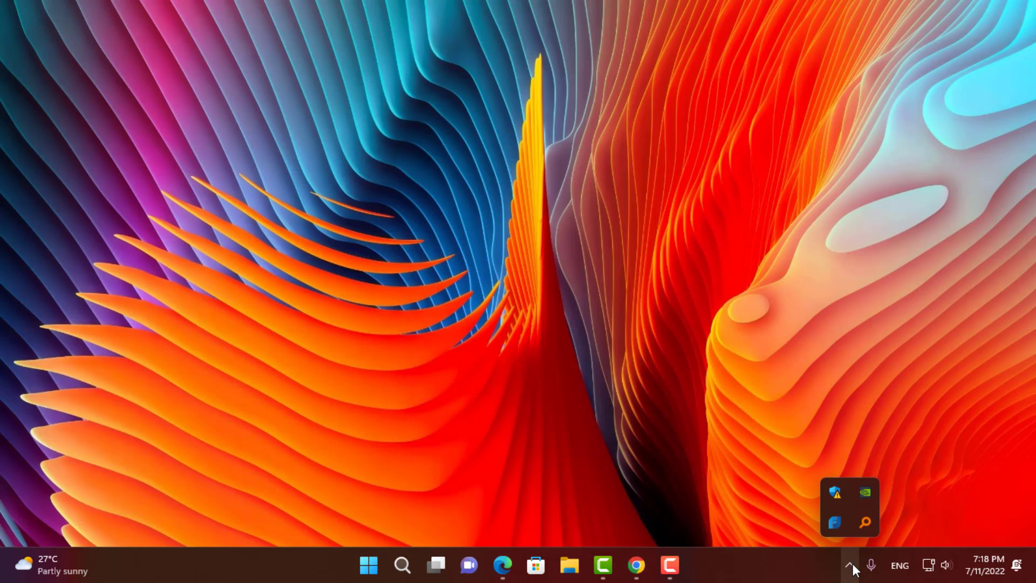
{"action": "right_click", "coordinate": [831, 523]}
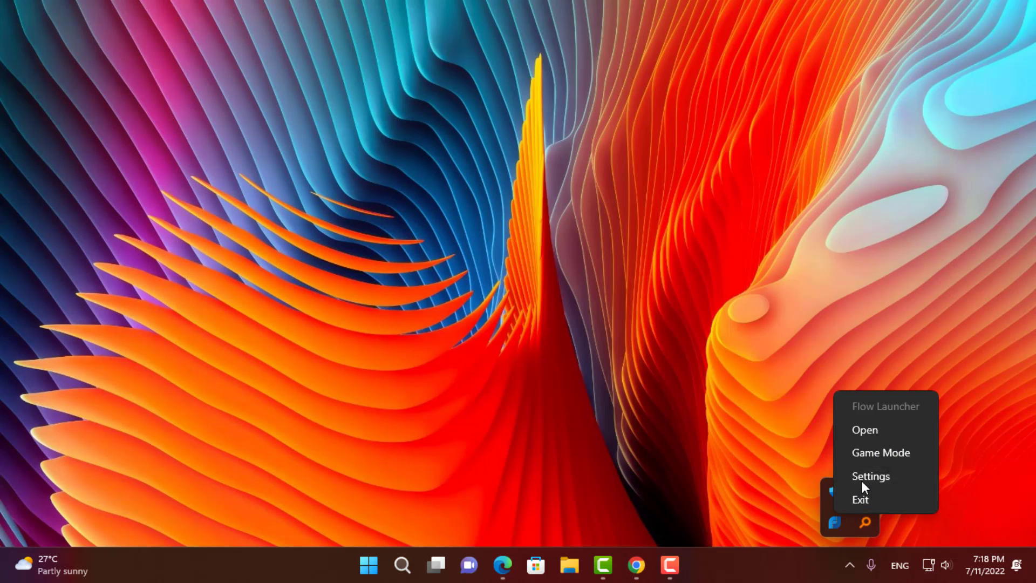
{"action": "left_click", "coordinate": [862, 477]}
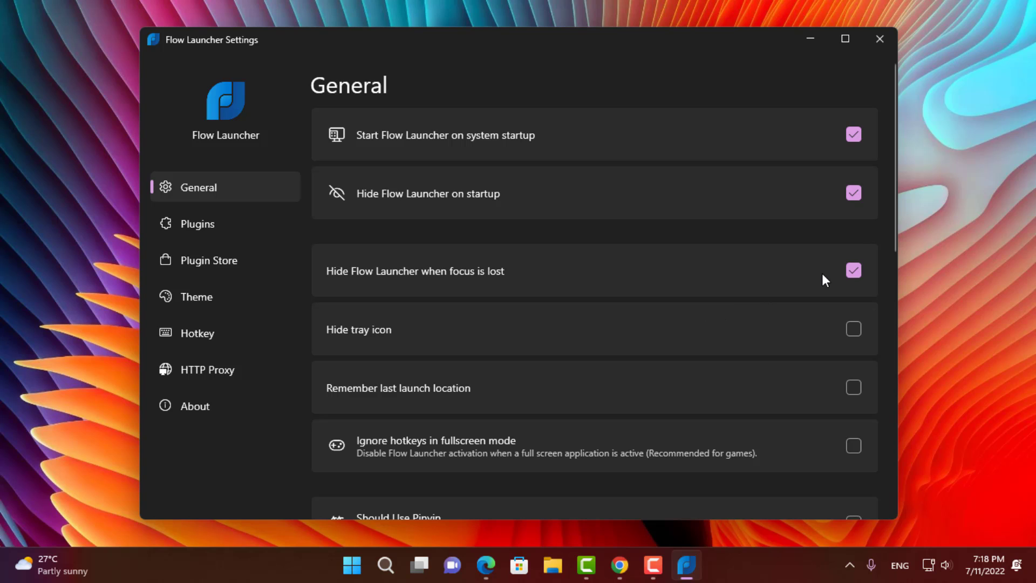
- Check the General page's Maximum results shown dropdown, leaving it at 5
{"action": "key", "text": "alt+space"}
{"action": "key", "text": "Escape"}
{"action": "scroll", "coordinate": [597, 225], "scroll_direction": "down", "scroll_amount": 10}
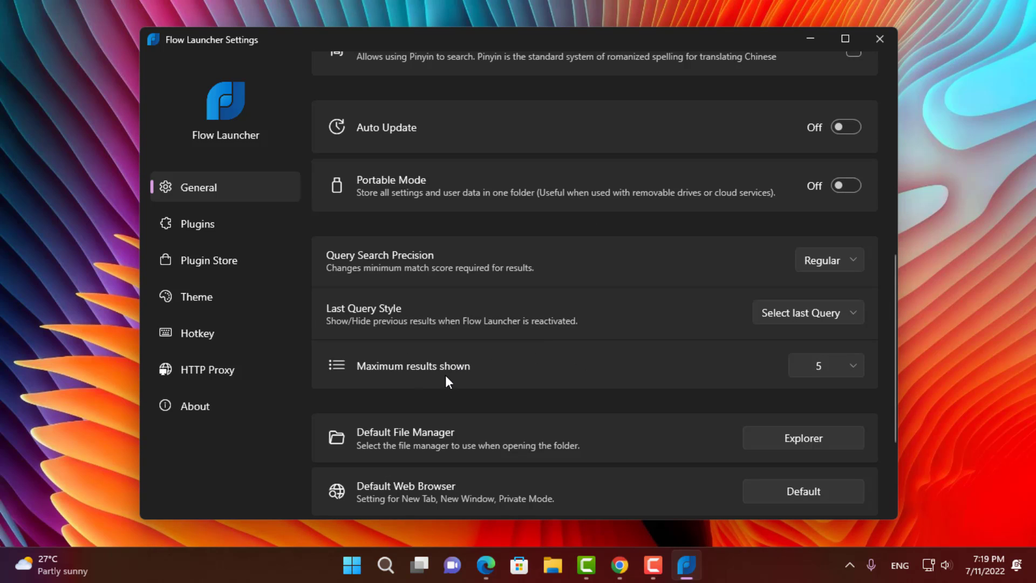
{"action": "left_click", "coordinate": [821, 366]}
{"action": "scroll", "coordinate": [818, 176], "scroll_direction": "down", "scroll_amount": 1}
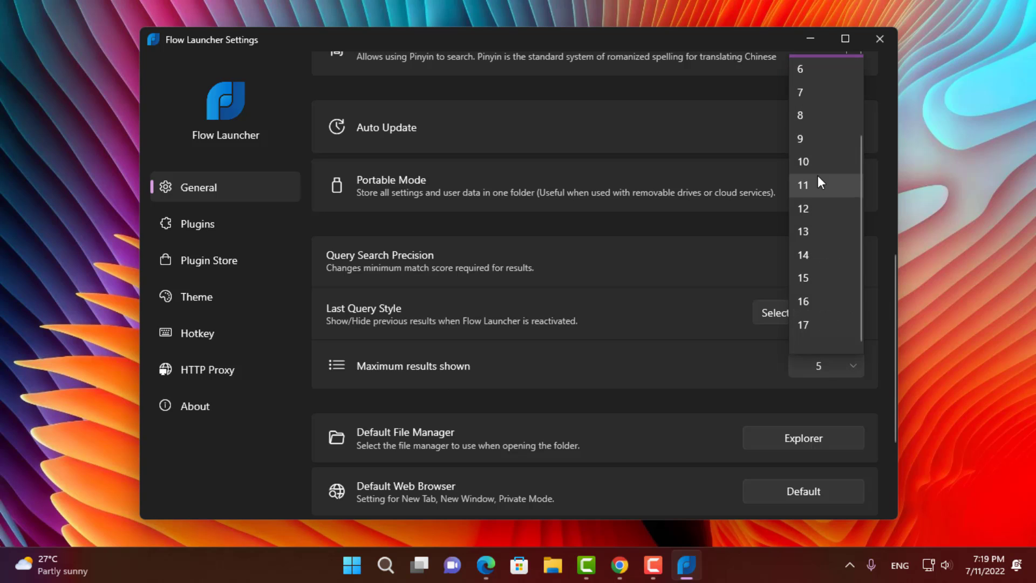
{"action": "left_click", "coordinate": [625, 369]}
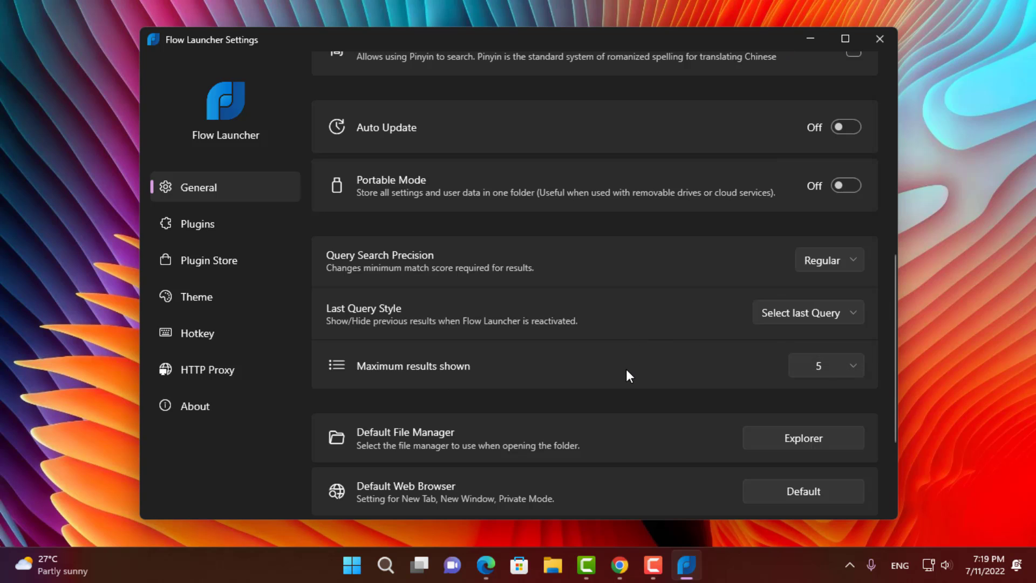
- Scroll through the installed plugins, all switched on, then bring up the Plugin Store
{"action": "left_click", "coordinate": [195, 222]}
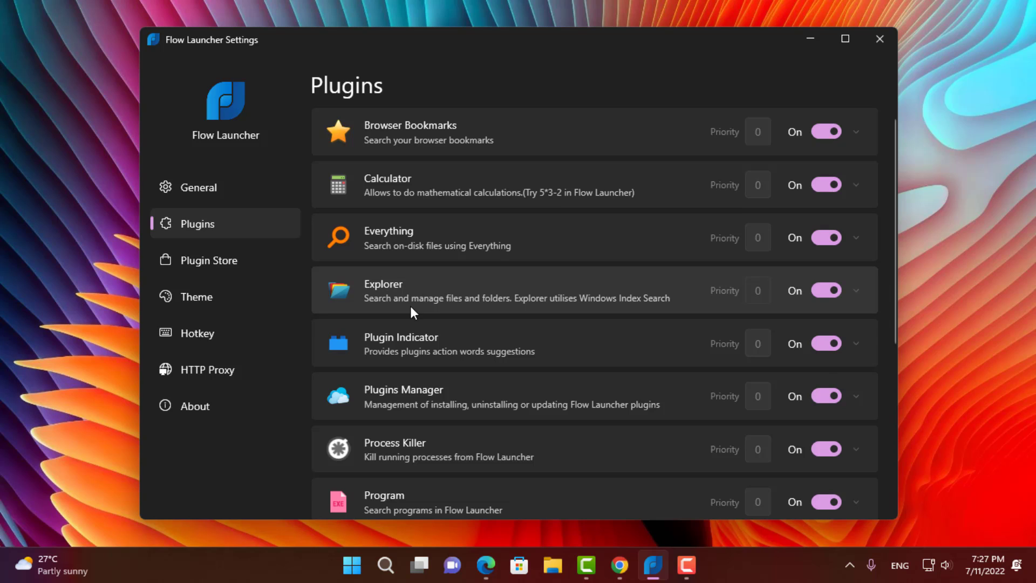
{"action": "scroll", "coordinate": [416, 301], "scroll_direction": "down", "scroll_amount": 3}
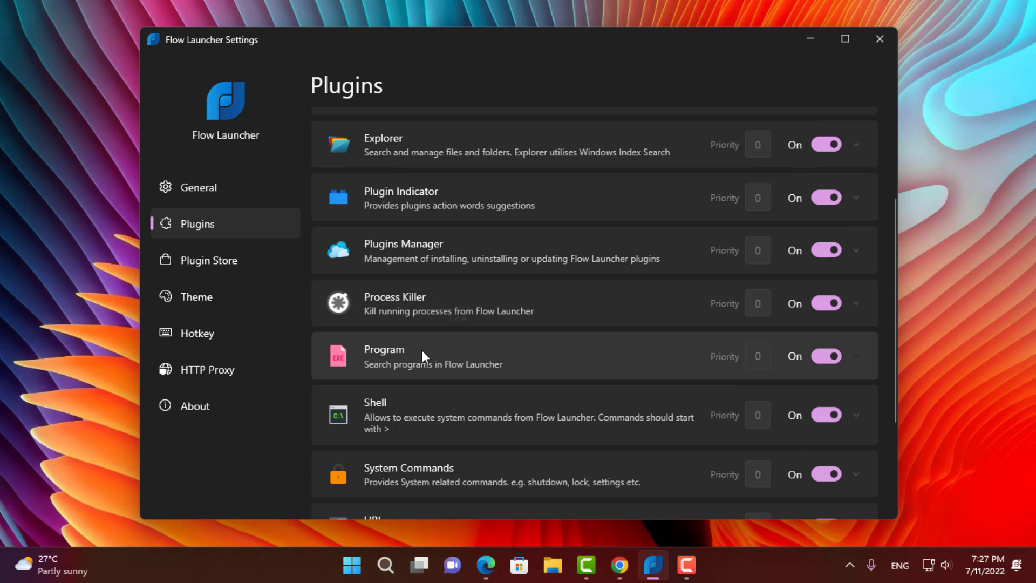
{"action": "scroll", "coordinate": [422, 349], "scroll_direction": "down", "scroll_amount": 1}
{"action": "scroll", "coordinate": [422, 351], "scroll_direction": "down", "scroll_amount": 1}
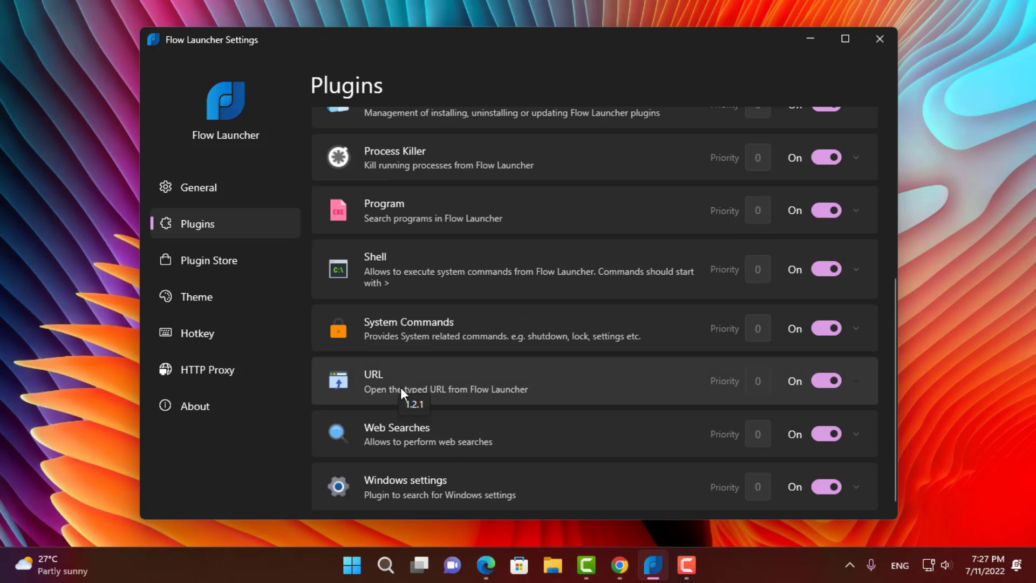
{"action": "scroll", "coordinate": [426, 329], "scroll_direction": "up", "scroll_amount": 3}
{"action": "scroll", "coordinate": [426, 329], "scroll_direction": "up", "scroll_amount": 1}
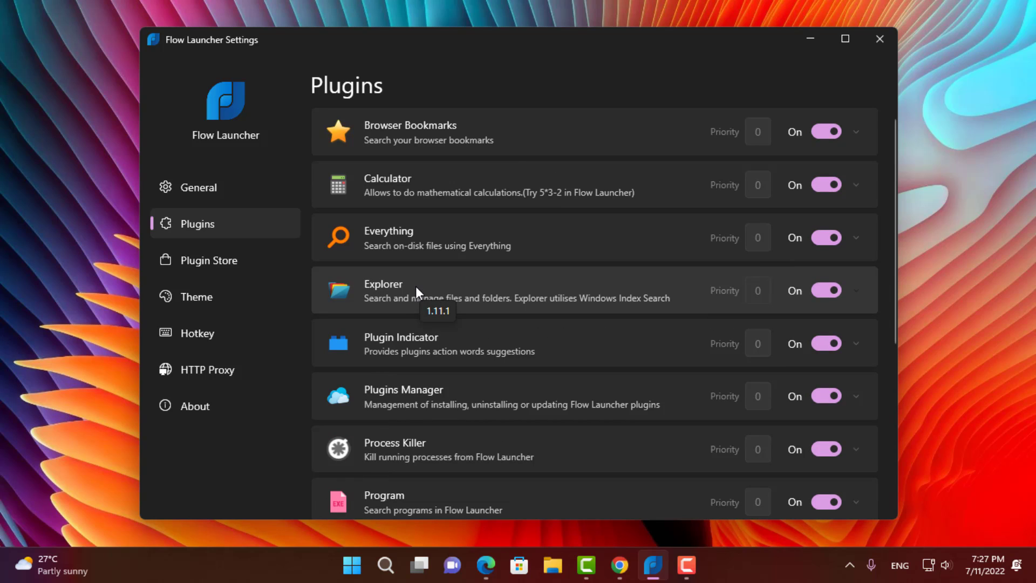
{"action": "left_click", "coordinate": [180, 267]}
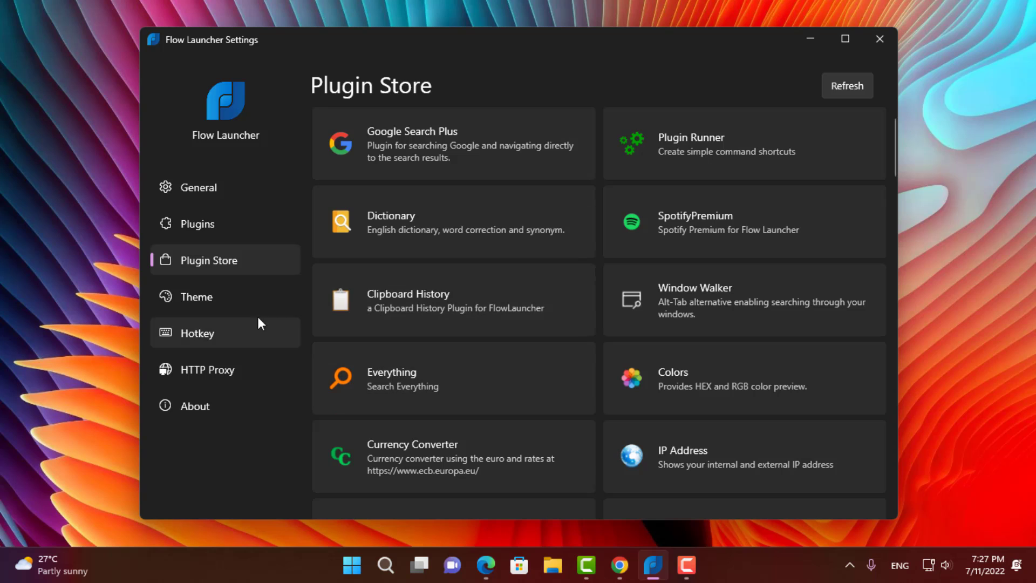
- On the Theme page, turn on the query window shadow and apply the Win11System theme
{"action": "left_click", "coordinate": [214, 294]}
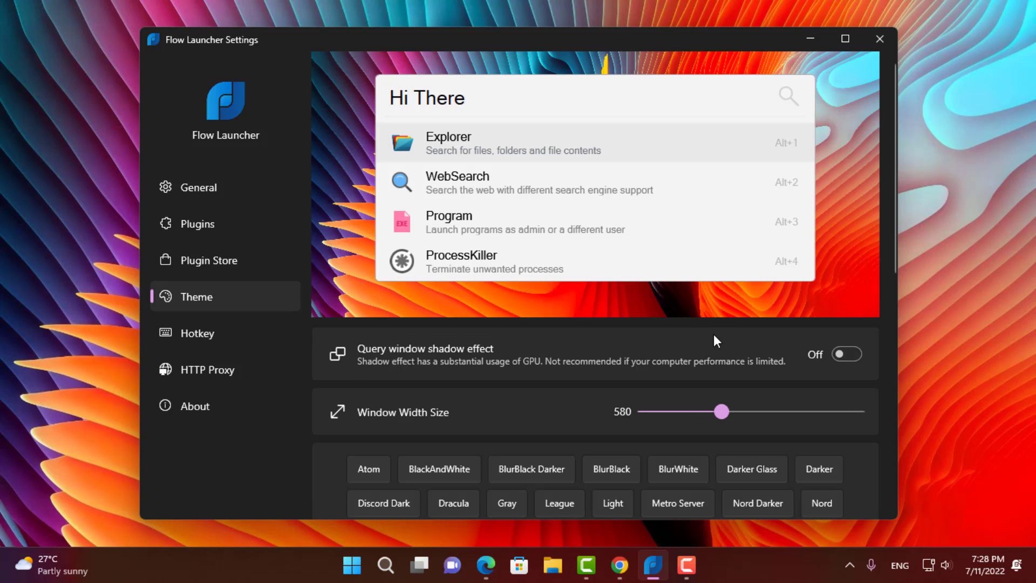
{"action": "left_click", "coordinate": [857, 353]}
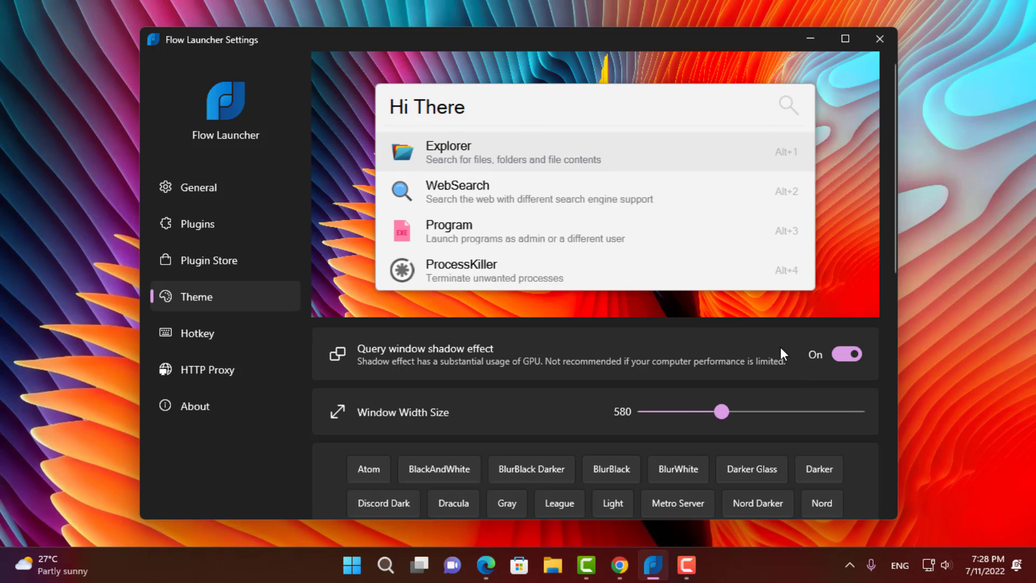
{"action": "scroll", "coordinate": [586, 369], "scroll_direction": "down", "scroll_amount": 2}
{"action": "left_click", "coordinate": [718, 465]}
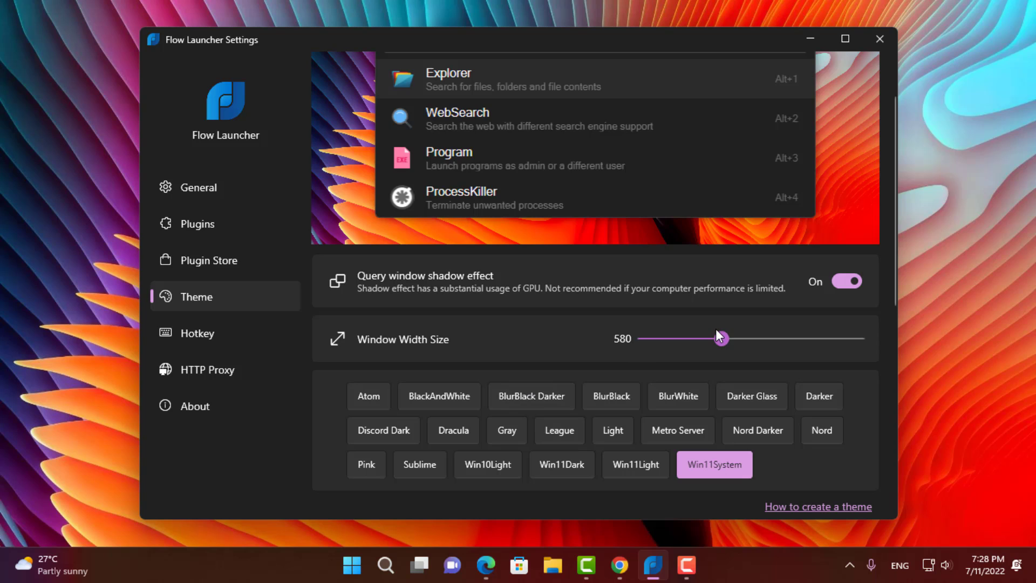
- Set the search window width to 660, choose BlurBlack Darker, and close Settings
{"action": "left_click_drag", "start_coordinate": [724, 338], "coordinate": [765, 340]}
{"action": "scroll", "coordinate": [776, 396], "scroll_direction": "up", "scroll_amount": 1}
{"action": "left_click_drag", "start_coordinate": [769, 408], "coordinate": [755, 412]}
{"action": "scroll", "coordinate": [649, 417], "scroll_direction": "down", "scroll_amount": 1}
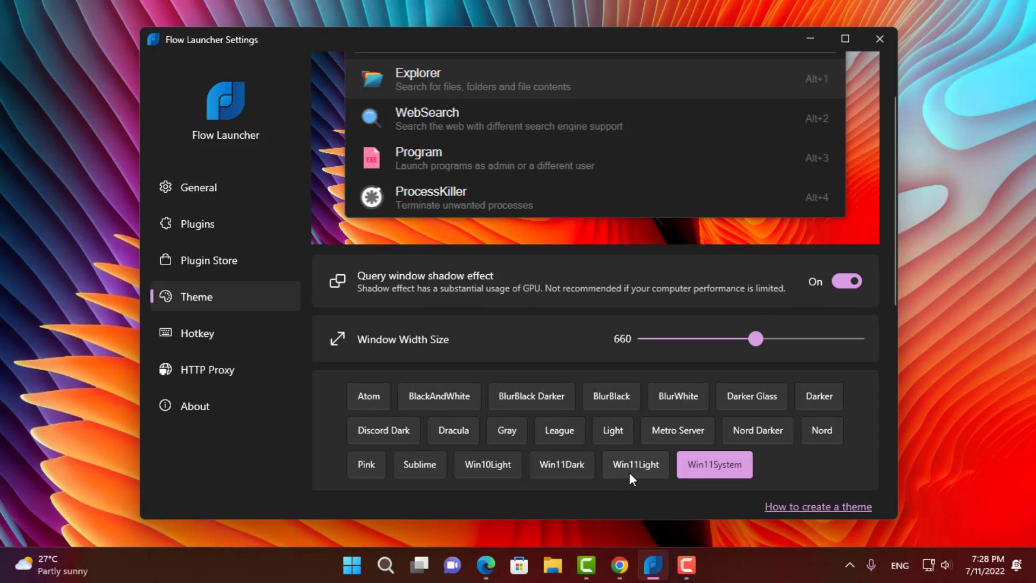
{"action": "left_click", "coordinate": [629, 471]}
{"action": "scroll", "coordinate": [504, 382], "scroll_direction": "down", "scroll_amount": 6}
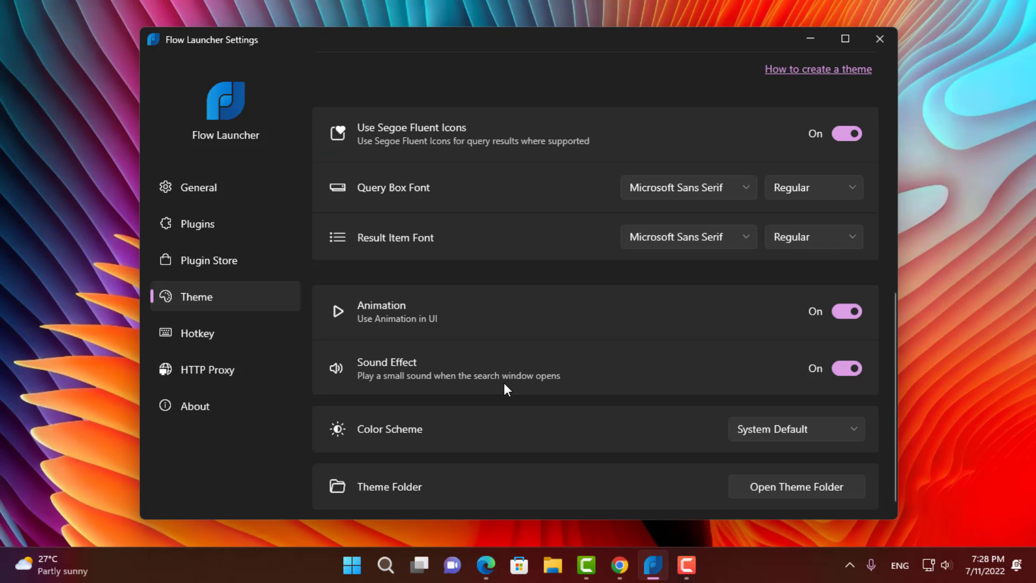
{"action": "scroll", "coordinate": [503, 383], "scroll_direction": "up", "scroll_amount": 8}
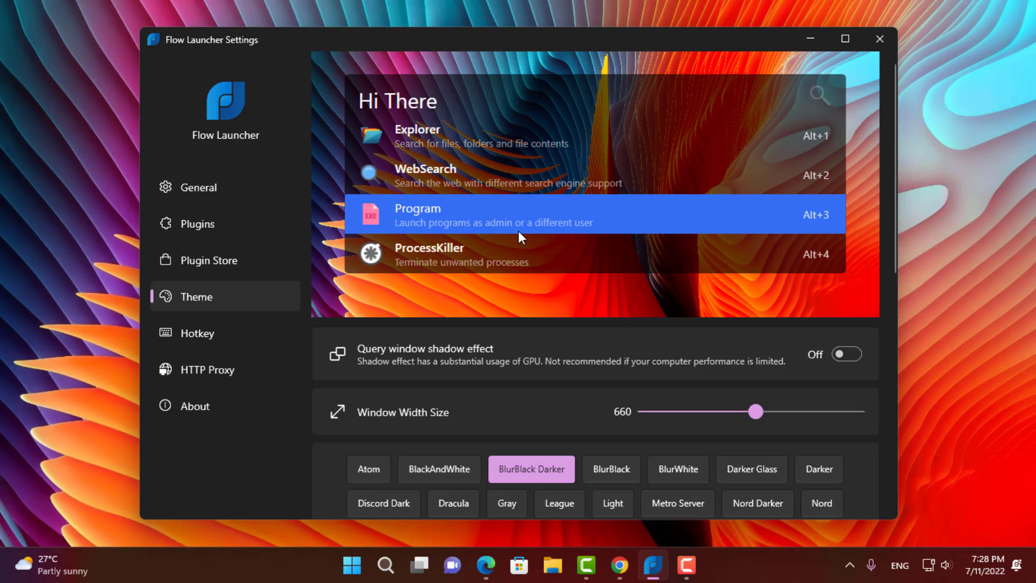
{"action": "left_click", "coordinate": [869, 43]}
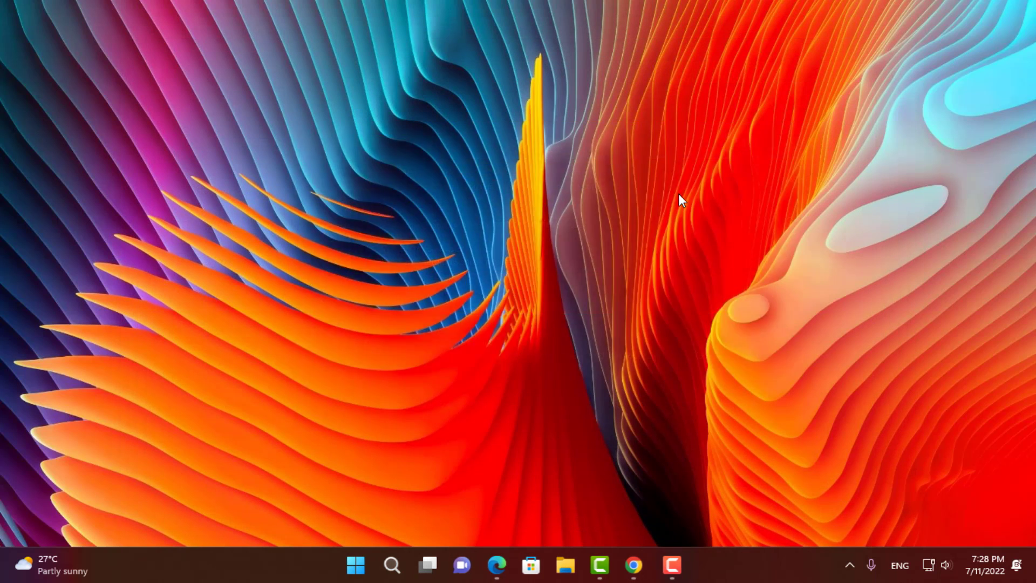